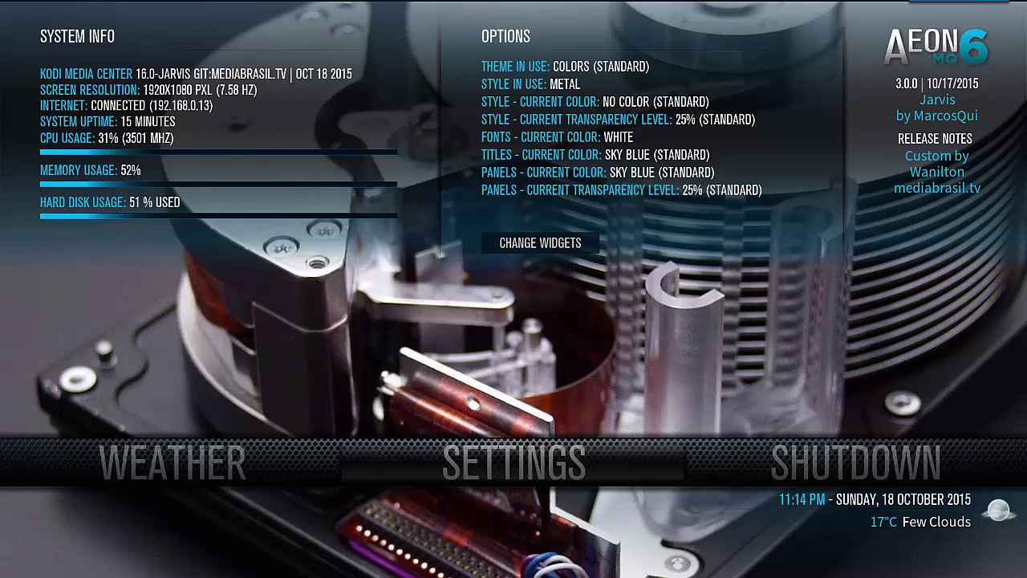
Step: In Skin Settings > Extrapack, switch on 'Use extrapack downloaded manually'
{"action": "key", "text": "Down"}
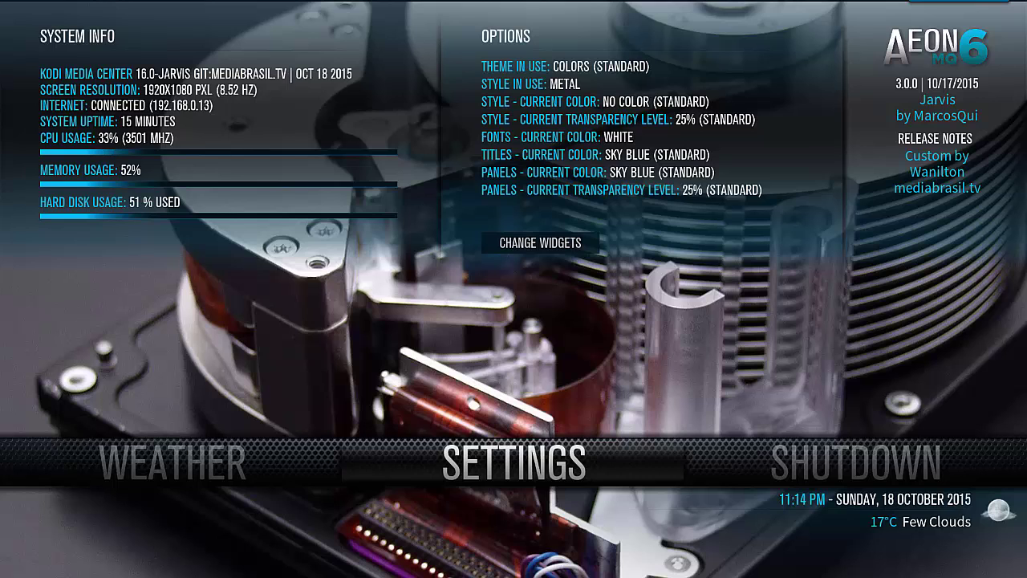
{"action": "key", "text": "Down"}
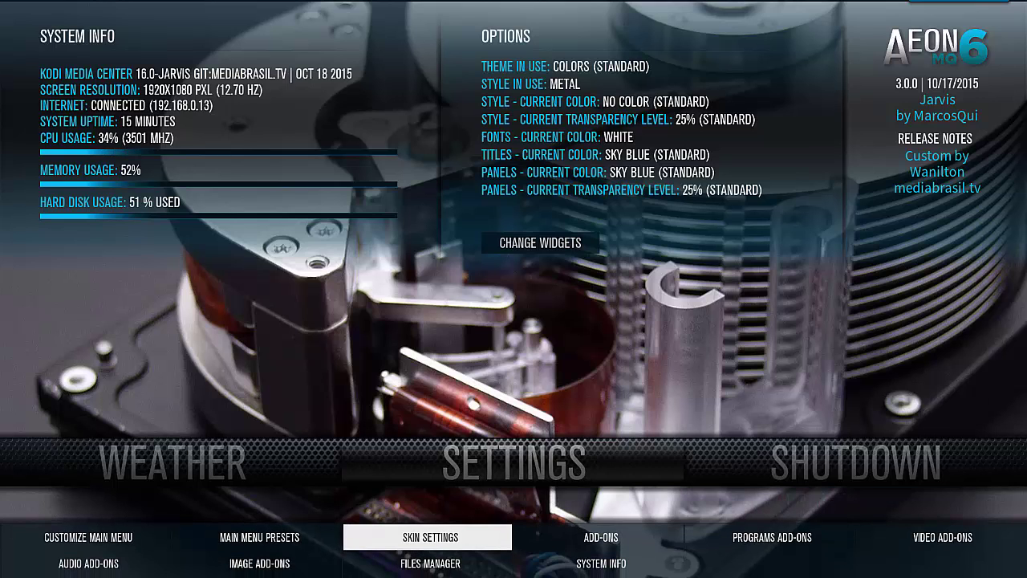
{"action": "key", "text": "Return"}
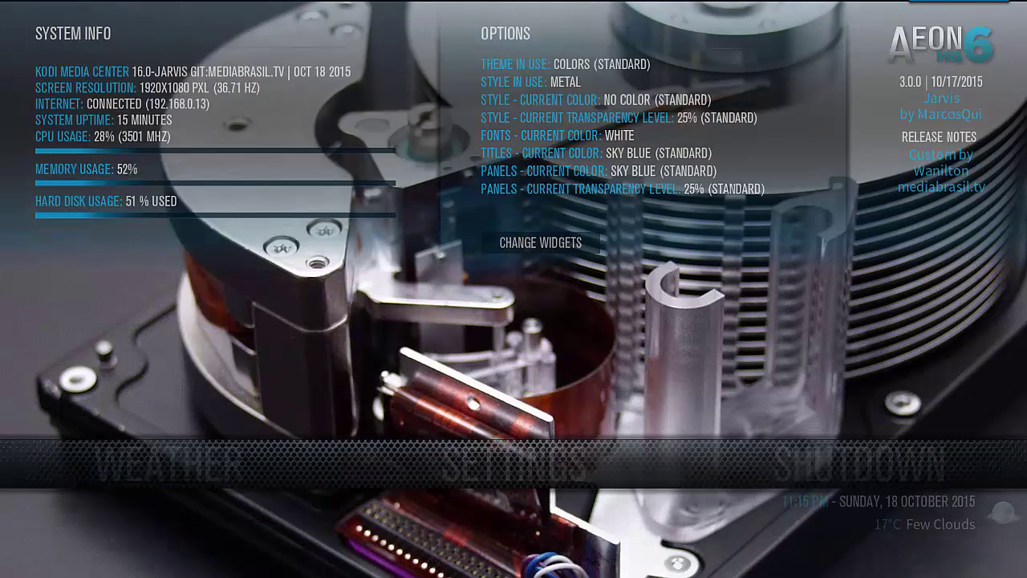
{"action": "key", "text": "Up"}
{"action": "key", "text": "Up"}
{"action": "key", "text": "Up"}
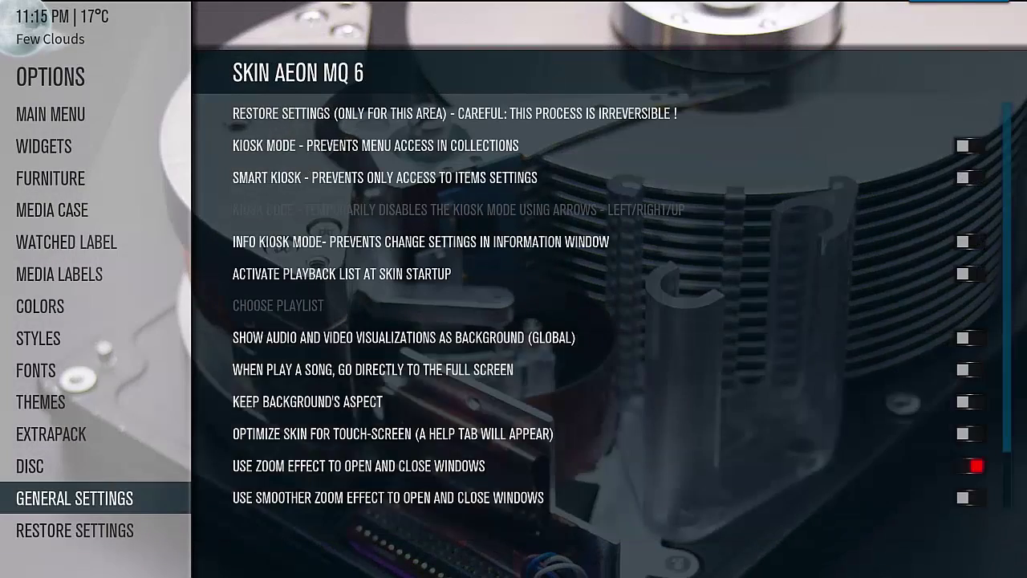
{"action": "key", "text": "Right"}
{"action": "key", "text": "Down"}
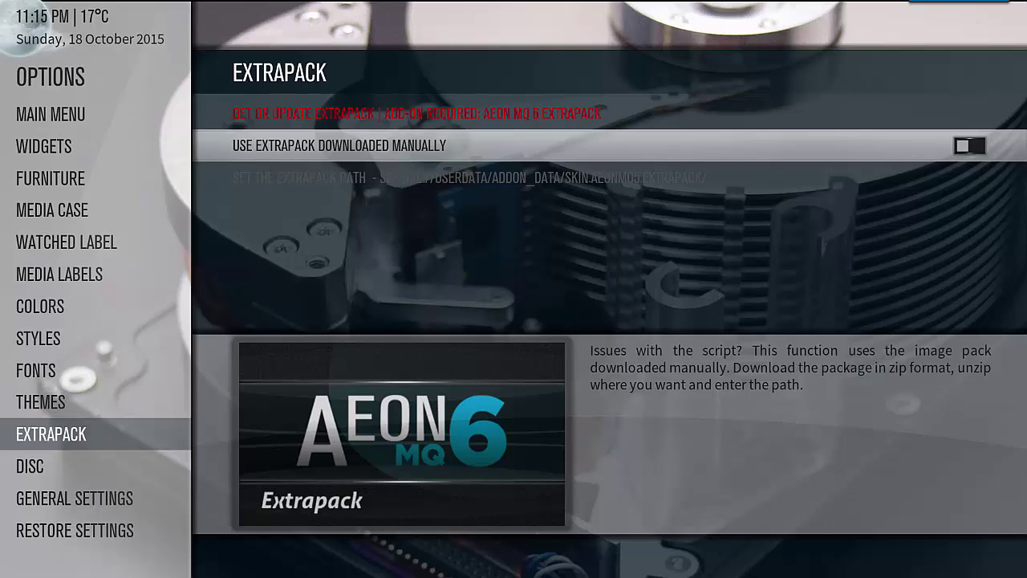
{"action": "key", "text": "Return"}
Step: Start choosing the extrapack path, moving to drive D: in the folder browser
{"action": "key", "text": "Down"}
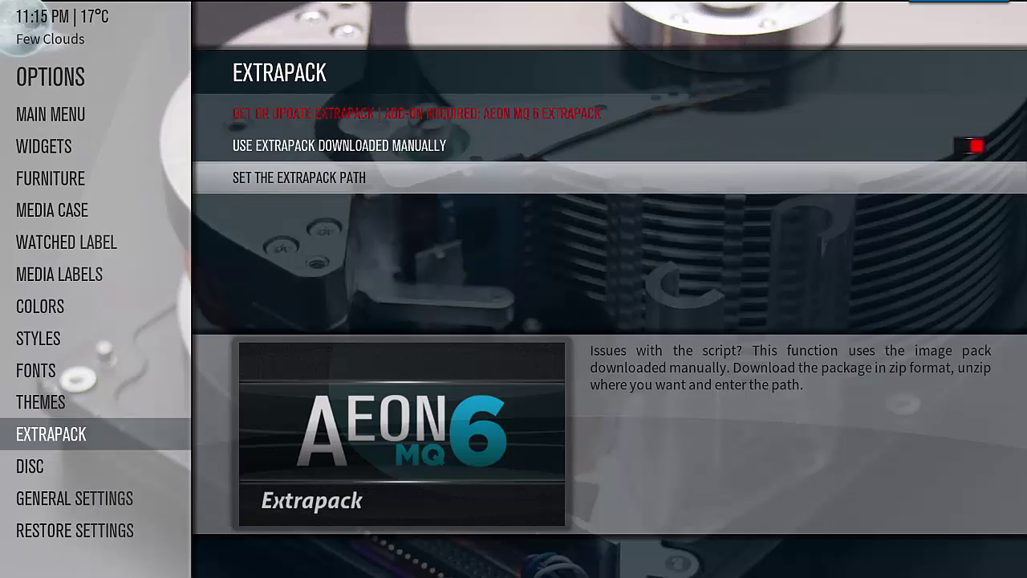
{"action": "key", "text": "Return"}
{"action": "key", "text": "Down"}
Step: Set the extrapack path to D:\SKIN.AEONMQ6.EXTRAPACK and confirm with OK
{"action": "key", "text": "Return"}
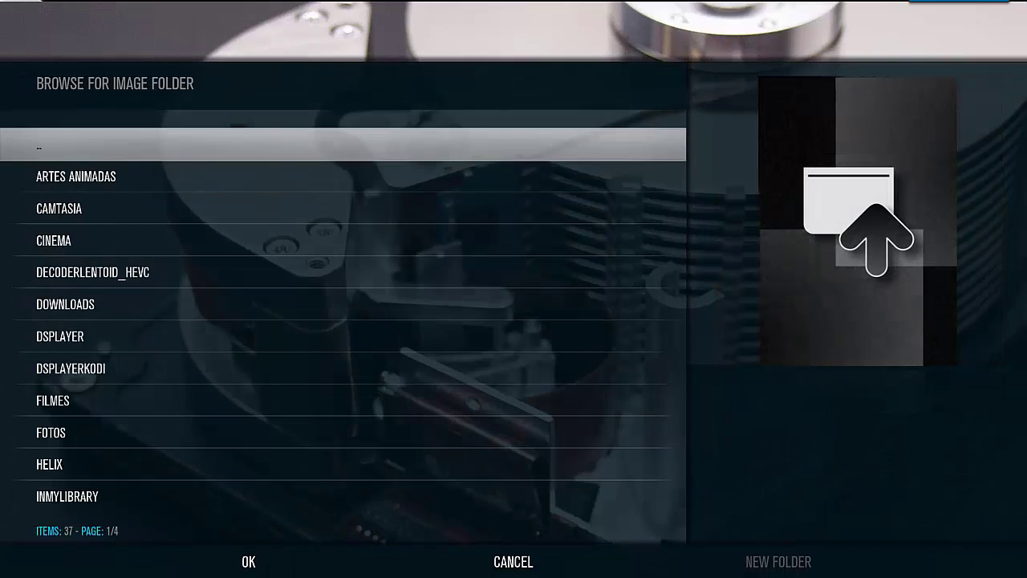
{"action": "key", "text": "Up"}
{"action": "key", "text": "Up"}
{"action": "key", "text": "Up"}
{"action": "key", "text": "Up"}
{"action": "key", "text": "Up"}
{"action": "key", "text": "Up"}
{"action": "key", "text": "Up"}
{"action": "key", "text": "Up"}
{"action": "key", "text": "Up"}
{"action": "key", "text": "Up"}
{"action": "key", "text": "Up"}
{"action": "key", "text": "Up"}
{"action": "key", "text": "Up"}
{"action": "key", "text": "Up"}
{"action": "key", "text": "Up"}
{"action": "key", "text": "Up"}
{"action": "key", "text": "Up"}
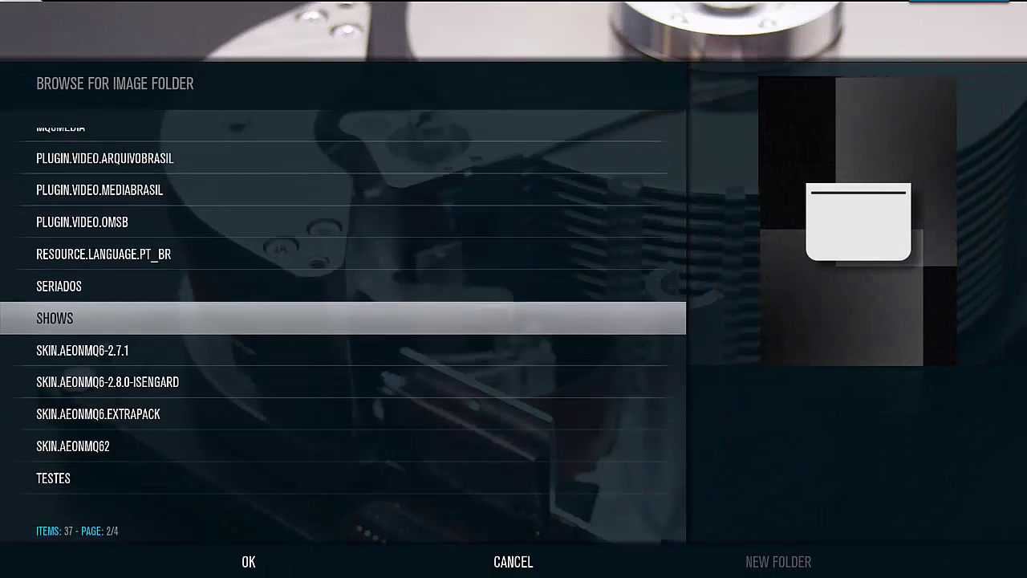
{"action": "key", "text": "Down"}
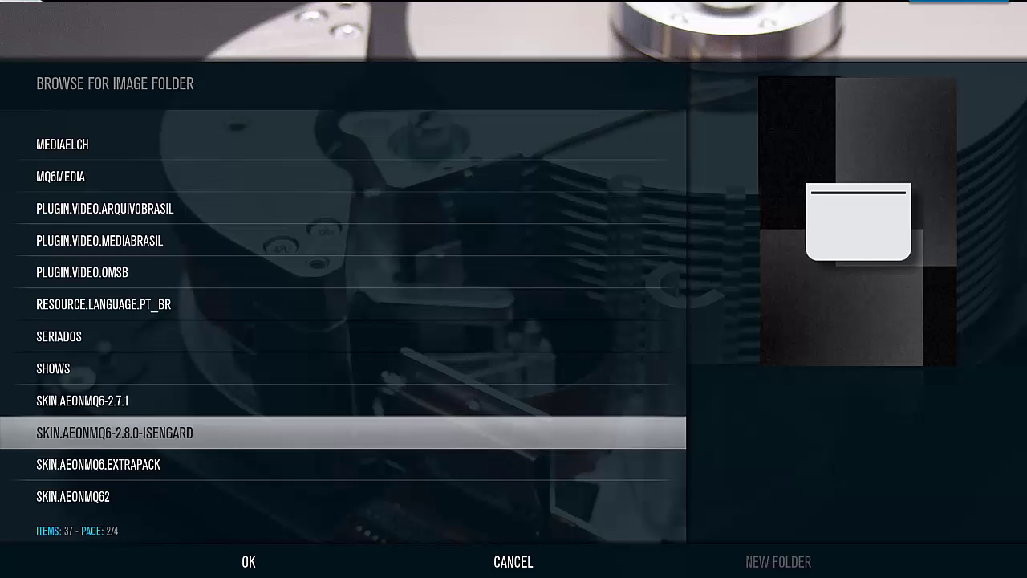
{"action": "key", "text": "Down"}
{"action": "key", "text": "Return"}
{"action": "key", "text": "Right"}
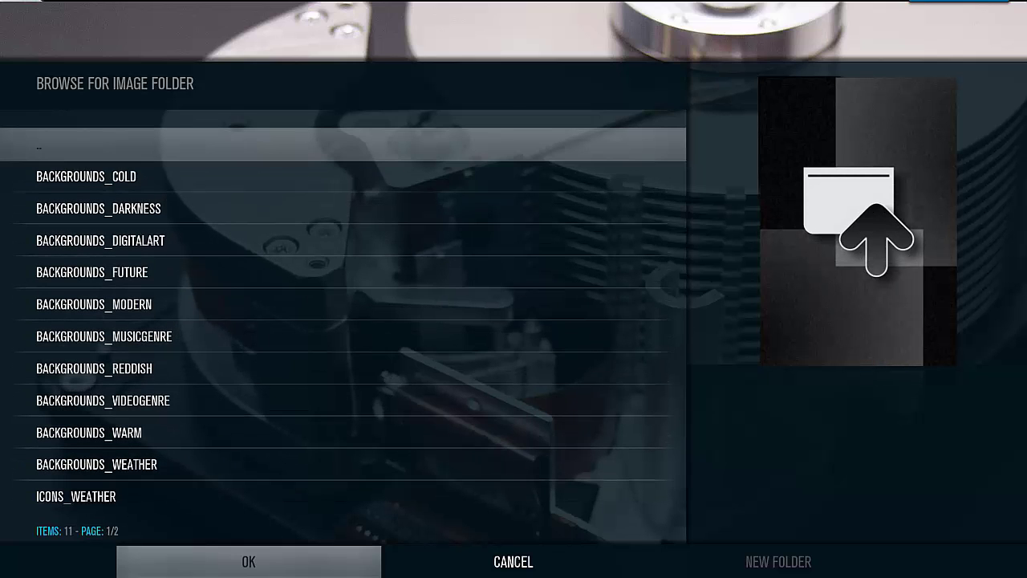
{"action": "key", "text": "Return"}
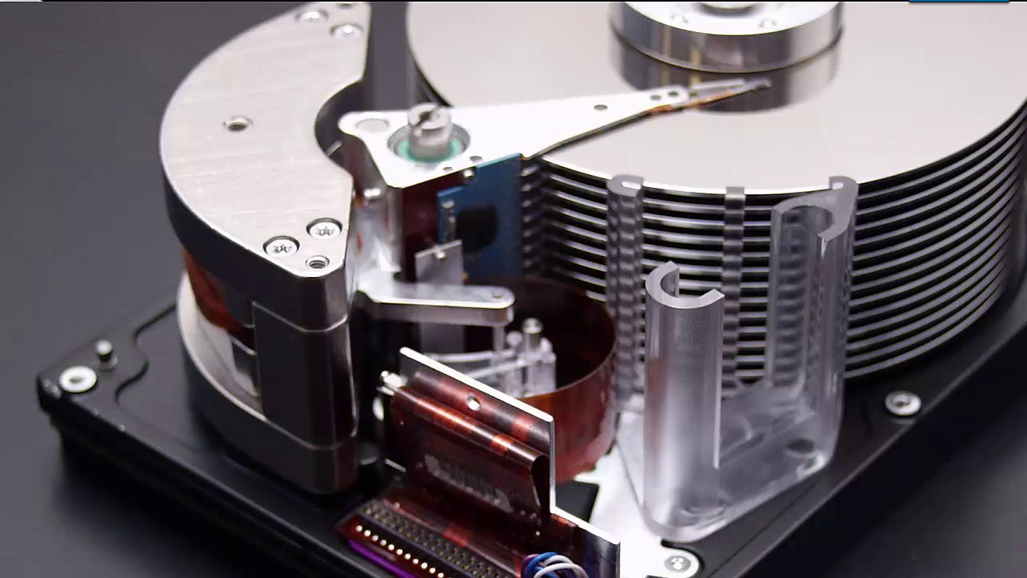
{"action": "key", "text": "Left"}
Step: Enable Reddish Images Theme in place of Colors Image Theme, then close the skin options
{"action": "key", "text": "Up"}
{"action": "key", "text": "Right"}
{"action": "key", "text": "Down"}
{"action": "key", "text": "Down"}
{"action": "key", "text": "Down"}
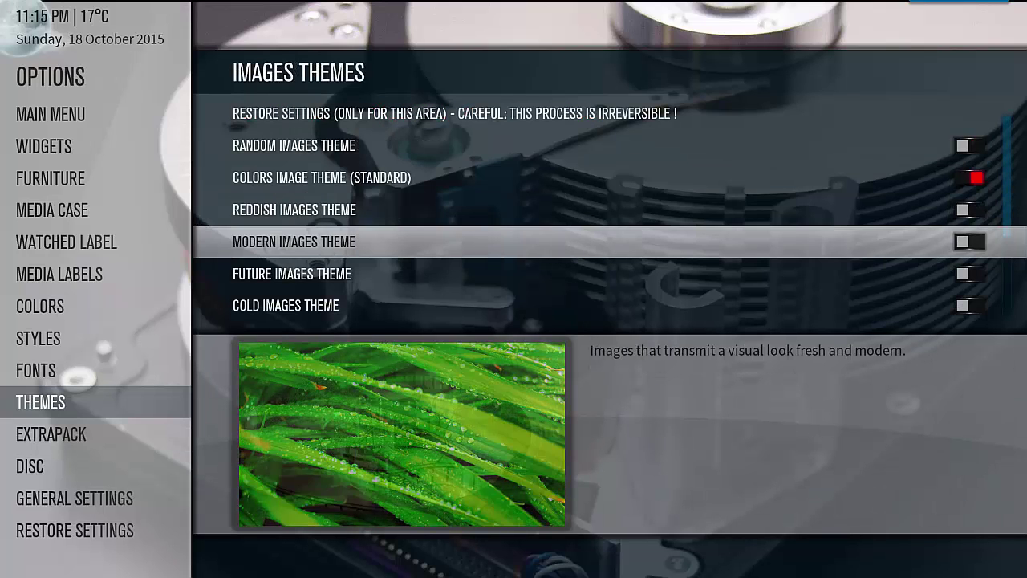
{"action": "key", "text": "Down"}
{"action": "key", "text": "Down"}
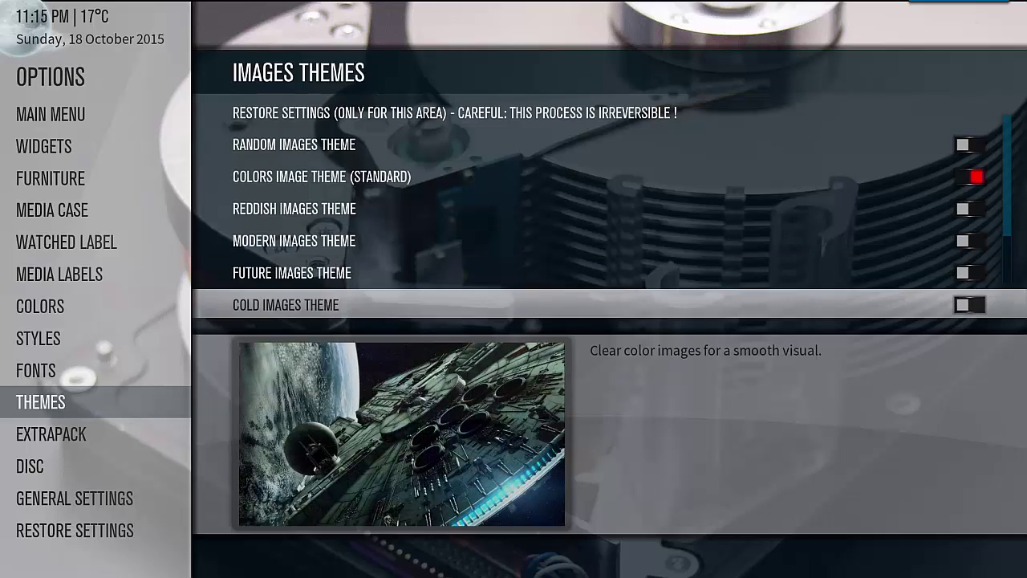
{"action": "key", "text": "Down"}
{"action": "key", "text": "Down"}
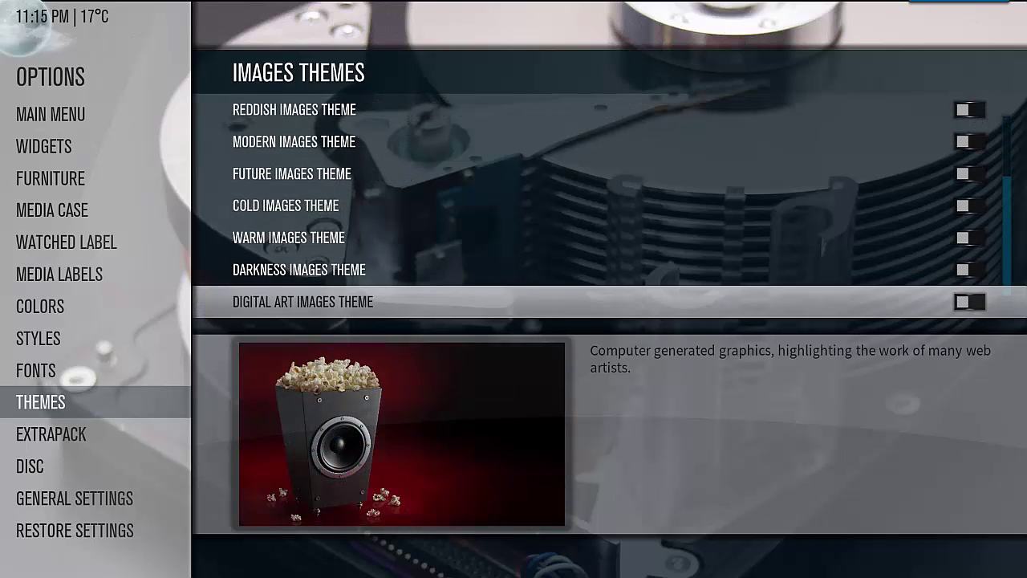
{"action": "key", "text": "Up"}
{"action": "key", "text": "Up"}
{"action": "key", "text": "Up"}
{"action": "key", "text": "Up"}
{"action": "key", "text": "Up"}
{"action": "key", "text": "Up"}
{"action": "key", "text": "Up"}
{"action": "key", "text": "Up"}
{"action": "key", "text": "Down"}
{"action": "key", "text": "Down"}
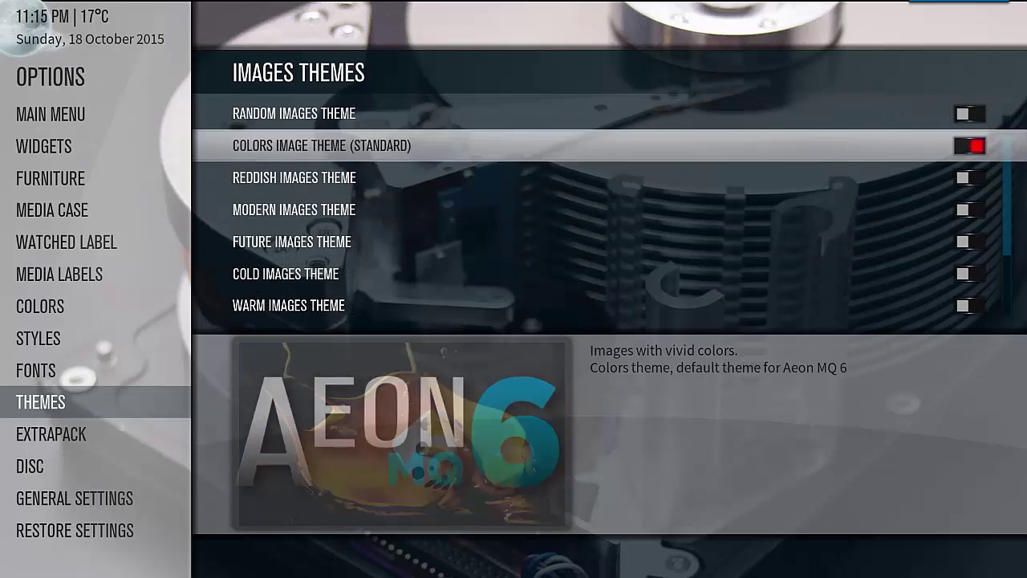
{"action": "key", "text": "Return"}
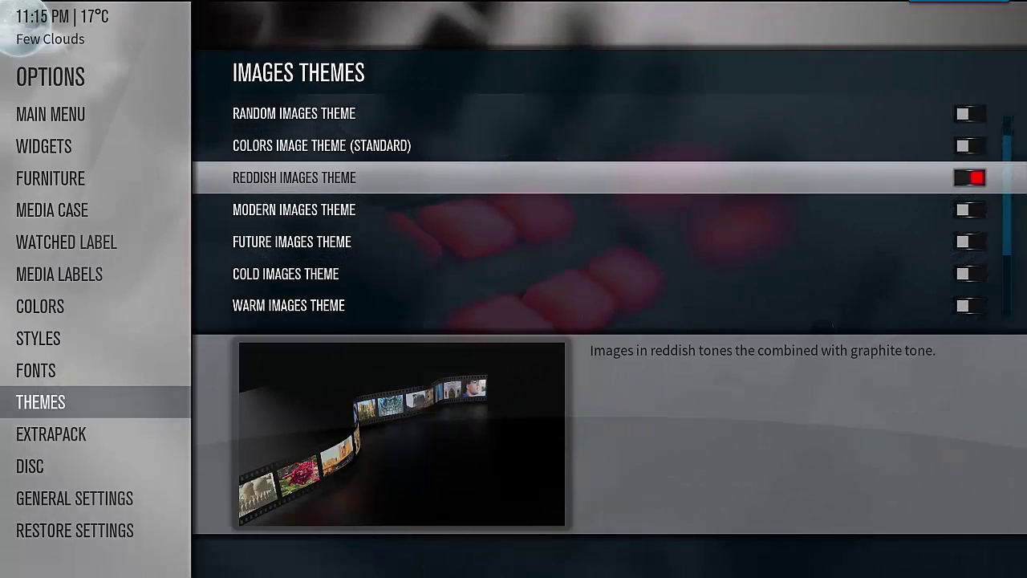
{"action": "key", "text": "Escape"}
{"action": "key", "text": "Right"}
{"action": "key", "text": "Right"}
{"action": "key", "text": "Right"}
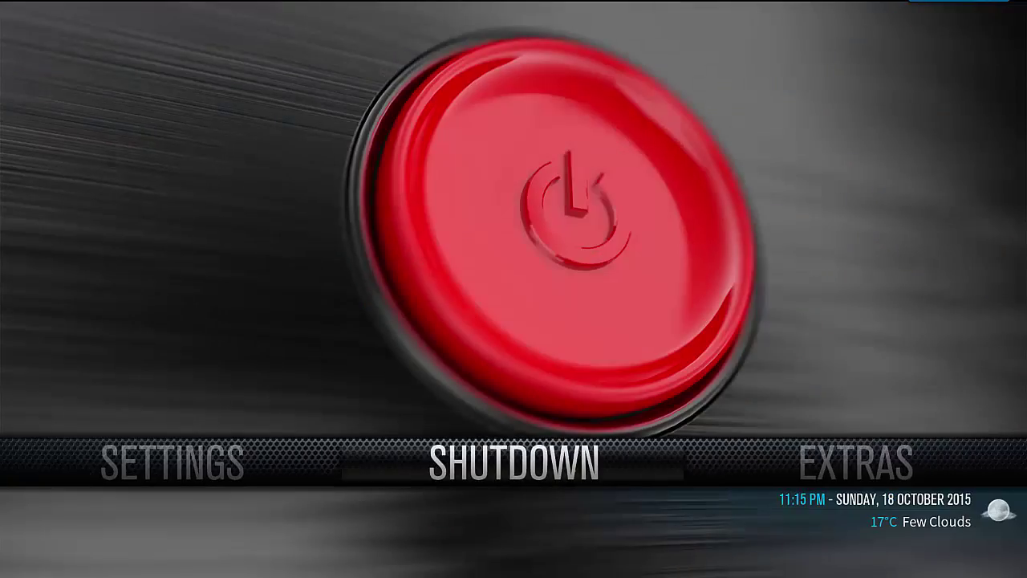
{"action": "key", "text": "Right"}
{"action": "key", "text": "Right"}
{"action": "key", "text": "Right"}
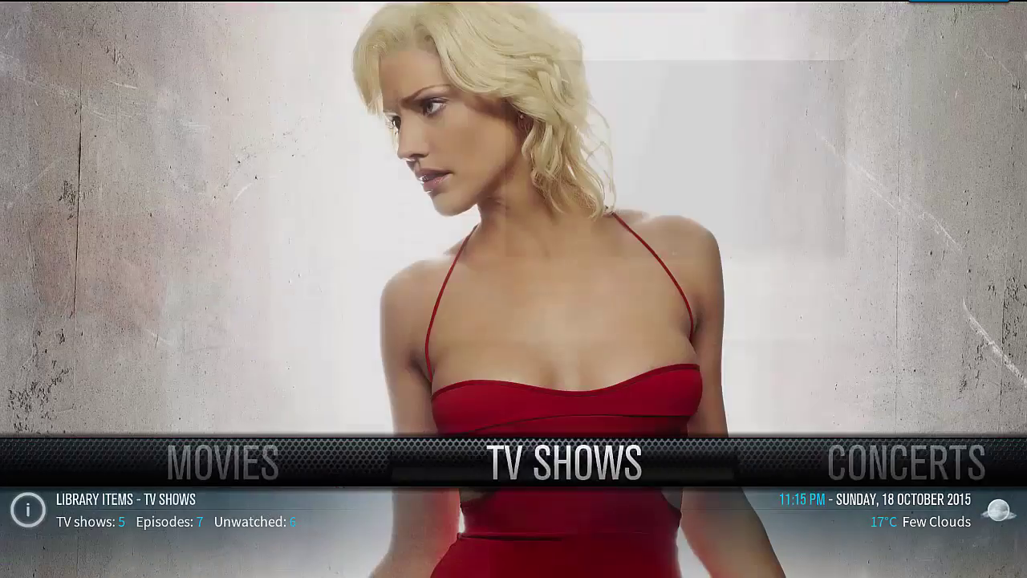
{"action": "key", "text": "Right"}
{"action": "key", "text": "Right"}
{"action": "key", "text": "Right"}
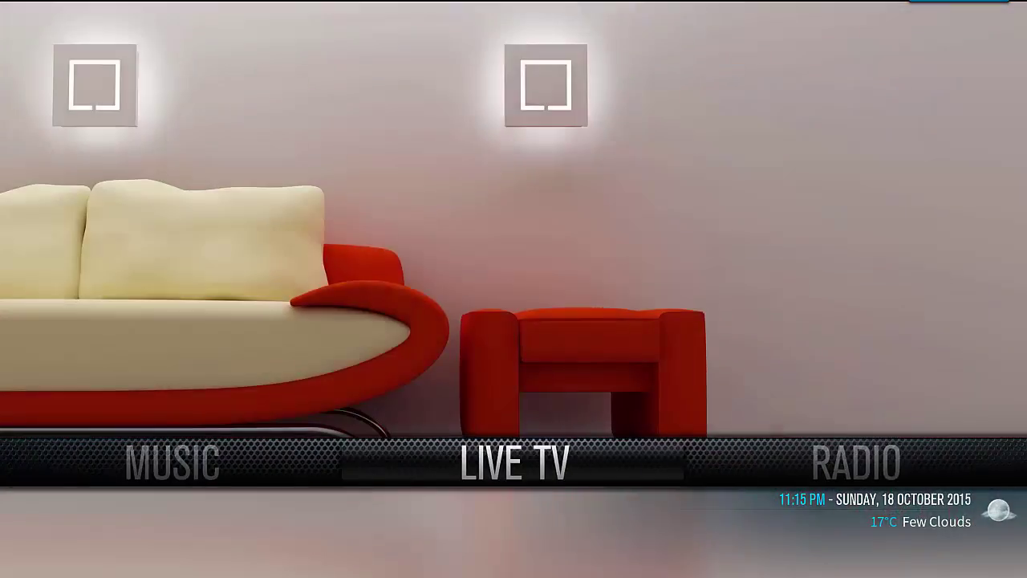
{"action": "key", "text": "Right"}
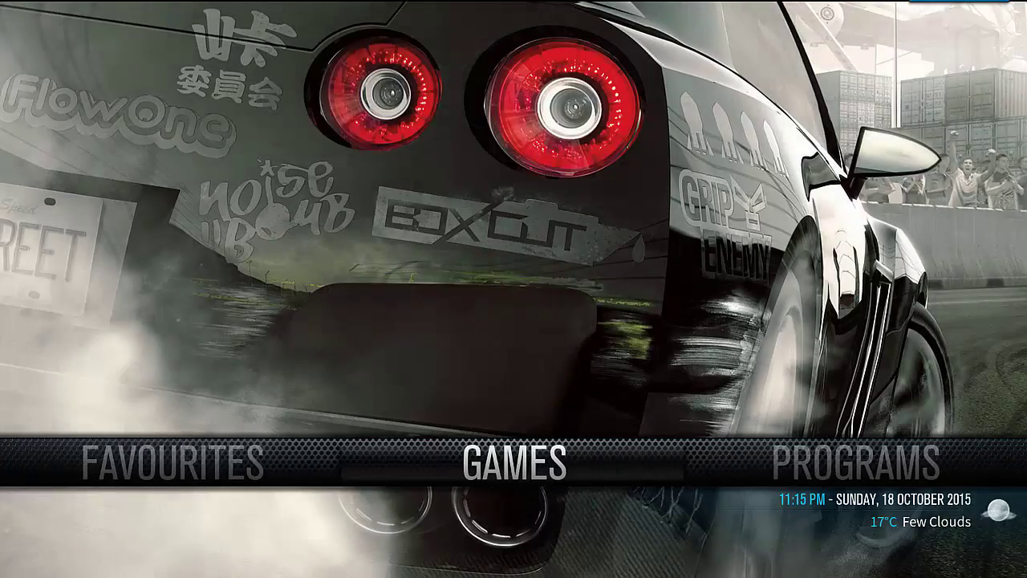
{"action": "key", "text": "Right"}
{"action": "key", "text": "Right"}
{"action": "key", "text": "Right"}
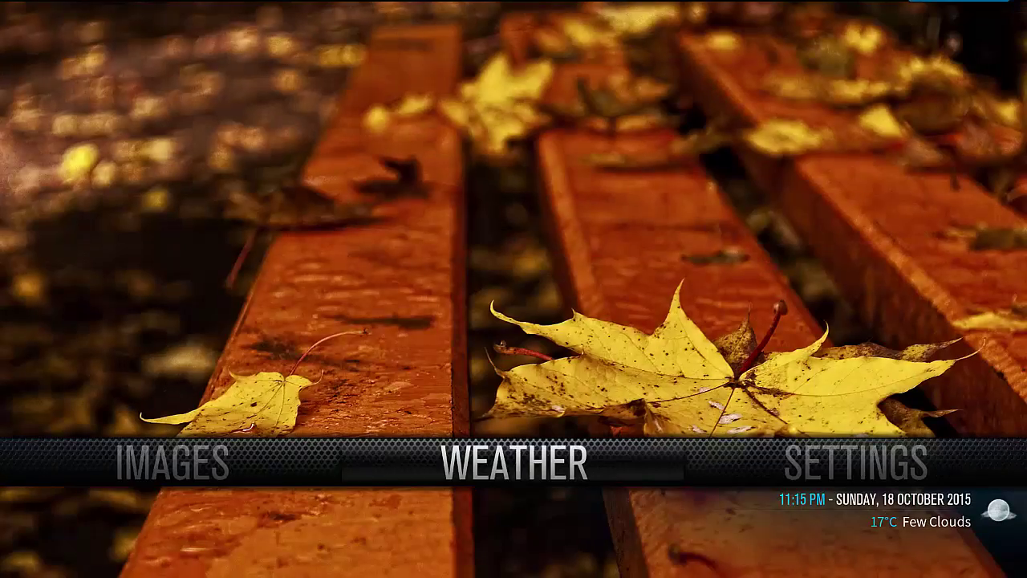
{"action": "key", "text": "Right"}
{"action": "key", "text": "Return"}
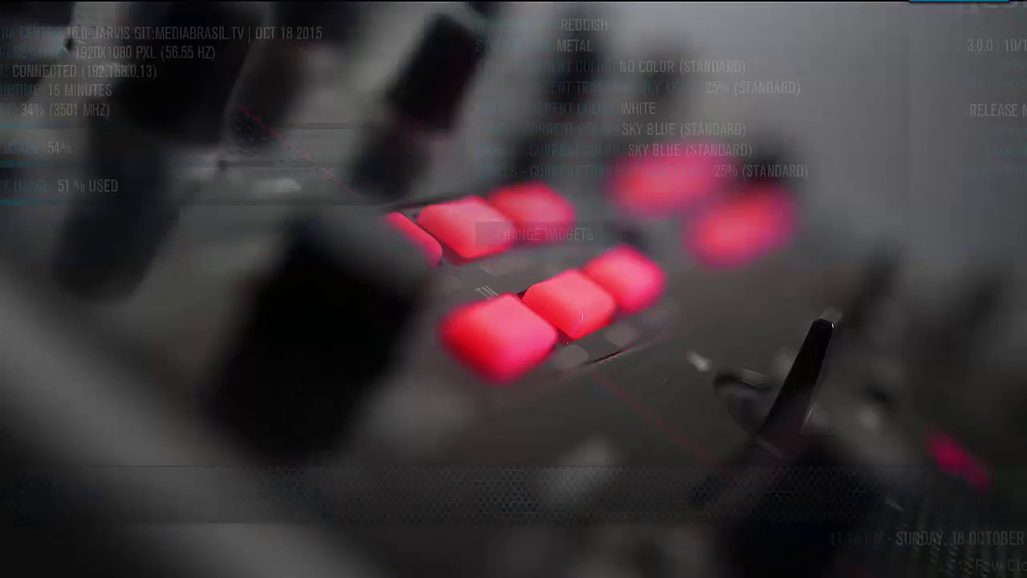
{"action": "key", "text": "Right"}
{"action": "key", "text": "Down"}
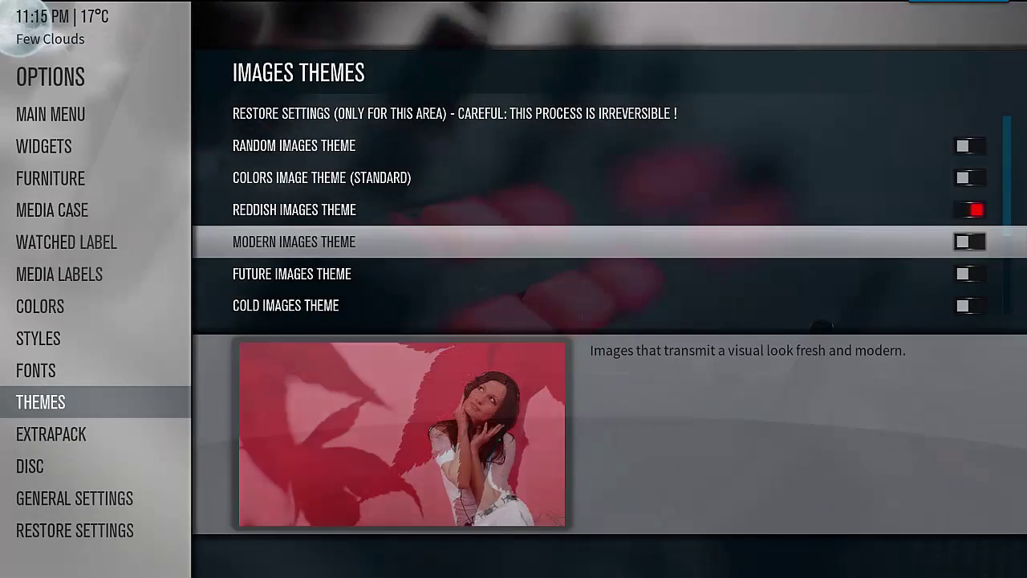
{"action": "key", "text": "Return"}
{"action": "key", "text": "Escape"}
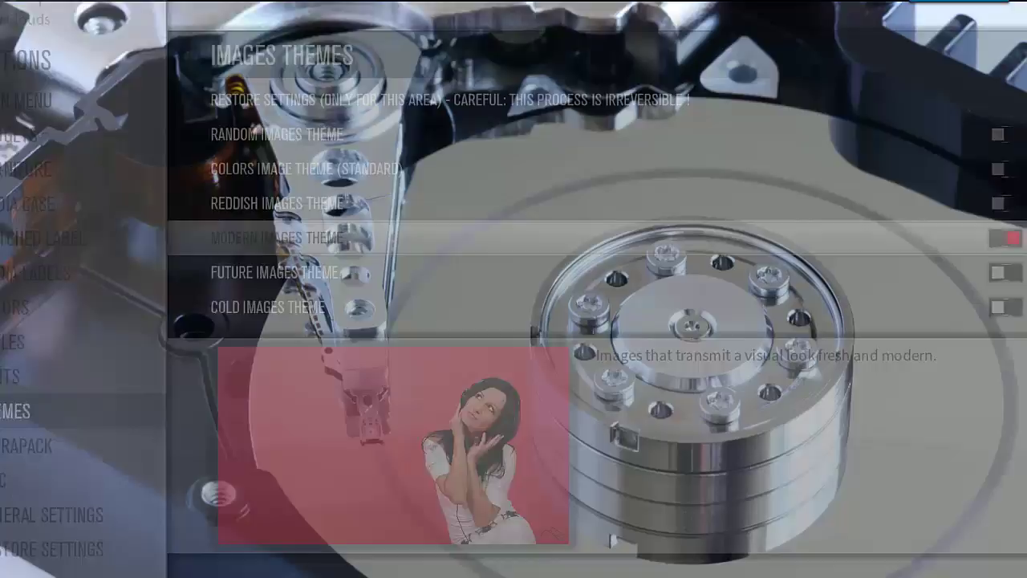
{"action": "key", "text": "Right"}
{"action": "key", "text": "Right"}
{"action": "key", "text": "Right"}
{"action": "key", "text": "Right"}
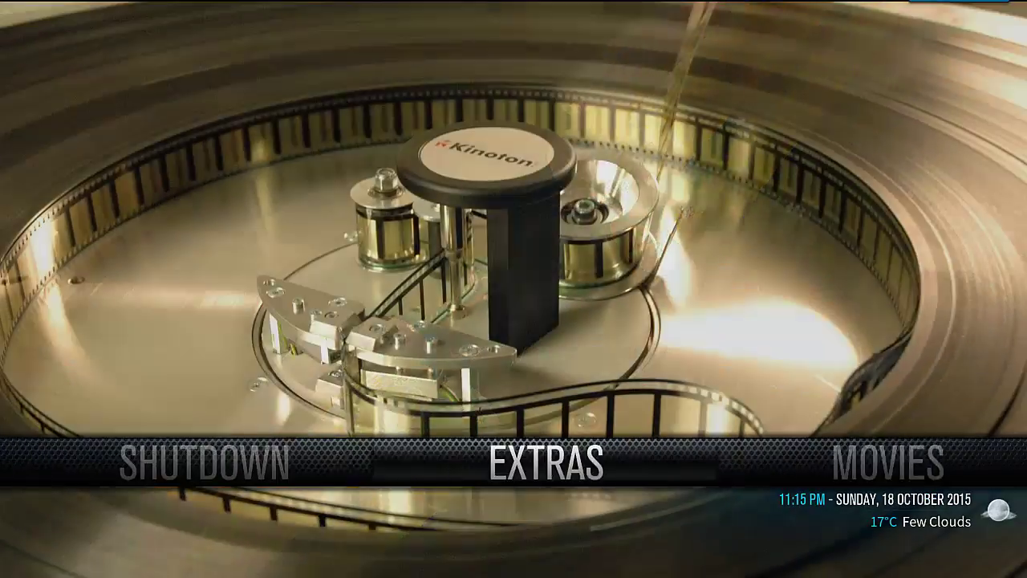
{"action": "key", "text": "Right"}
{"action": "key", "text": "Right"}
{"action": "key", "text": "Right"}
{"action": "key", "text": "Right"}
{"action": "key", "text": "Right"}
{"action": "key", "text": "Right"}
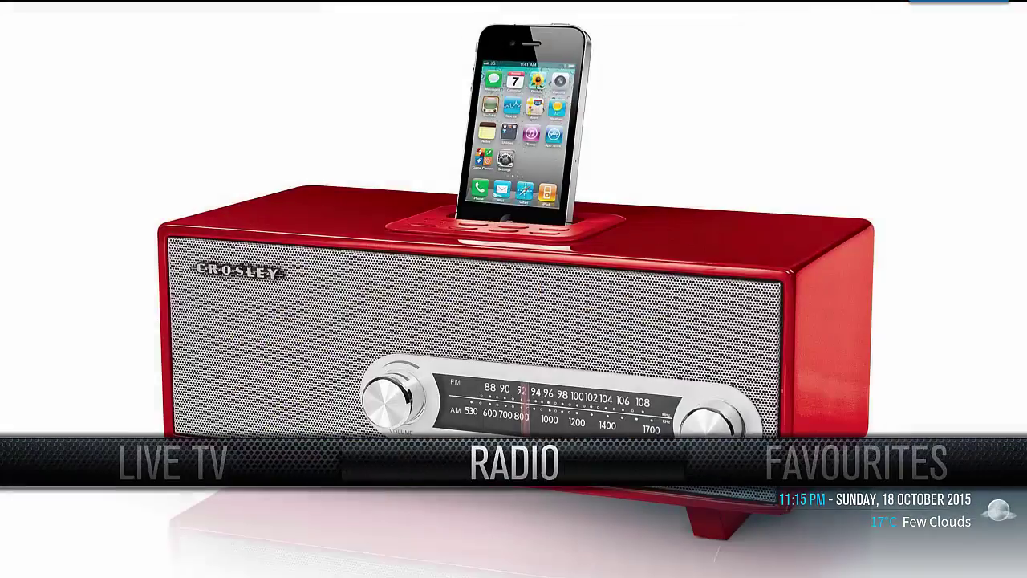
{"action": "key", "text": "Right"}
{"action": "key", "text": "Right"}
{"action": "key", "text": "Right"}
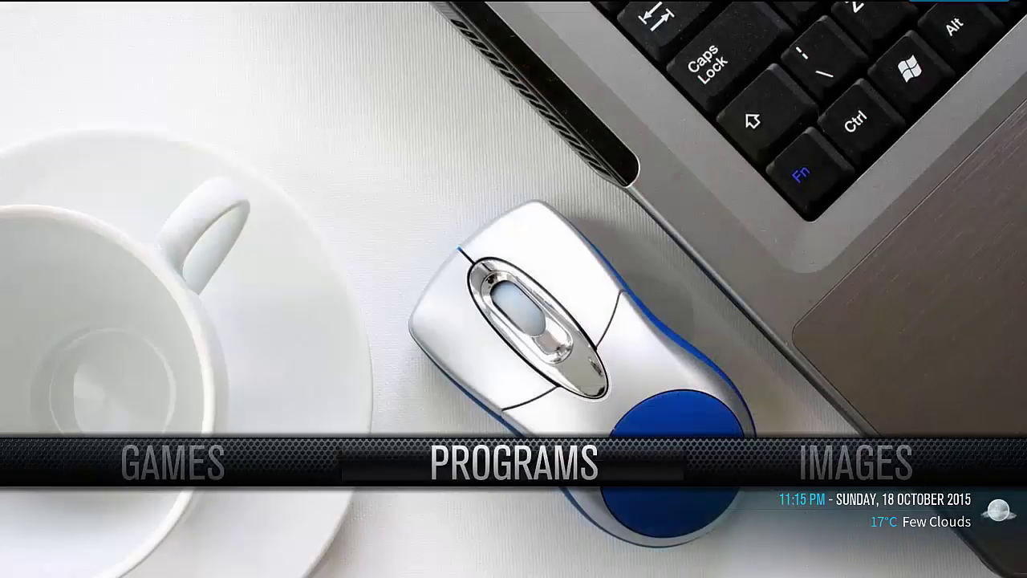
{"action": "key", "text": "Right"}
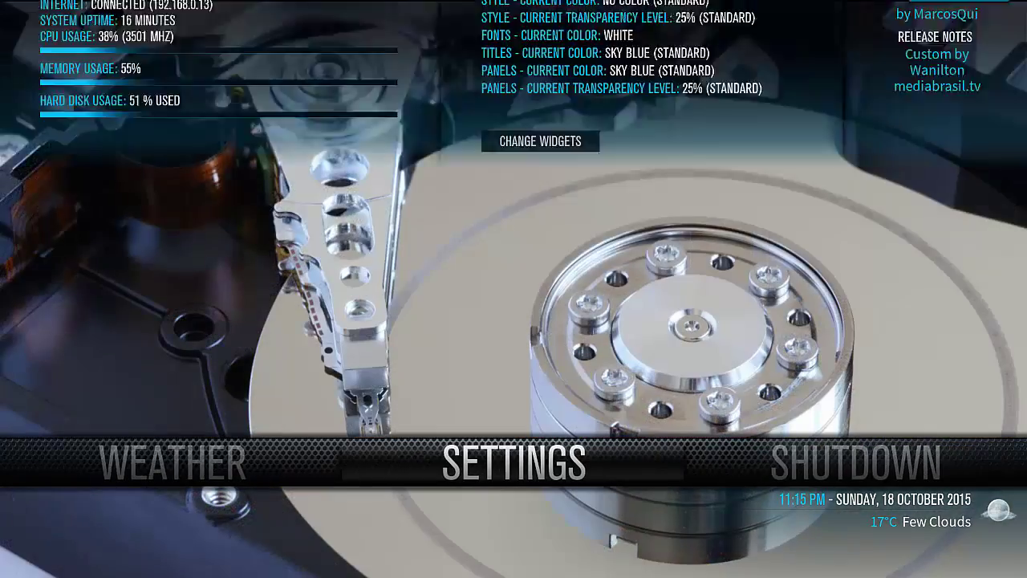
Step: Switch the skin's image theme from Modern to Future Images Theme and close the options
{"action": "key", "text": "Return"}
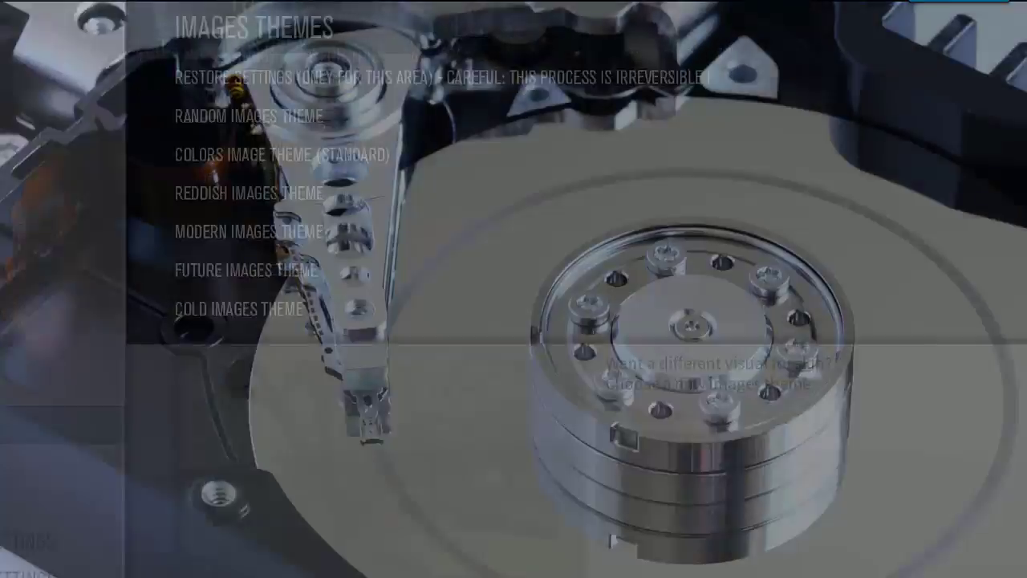
{"action": "key", "text": "Right"}
{"action": "key", "text": "Down"}
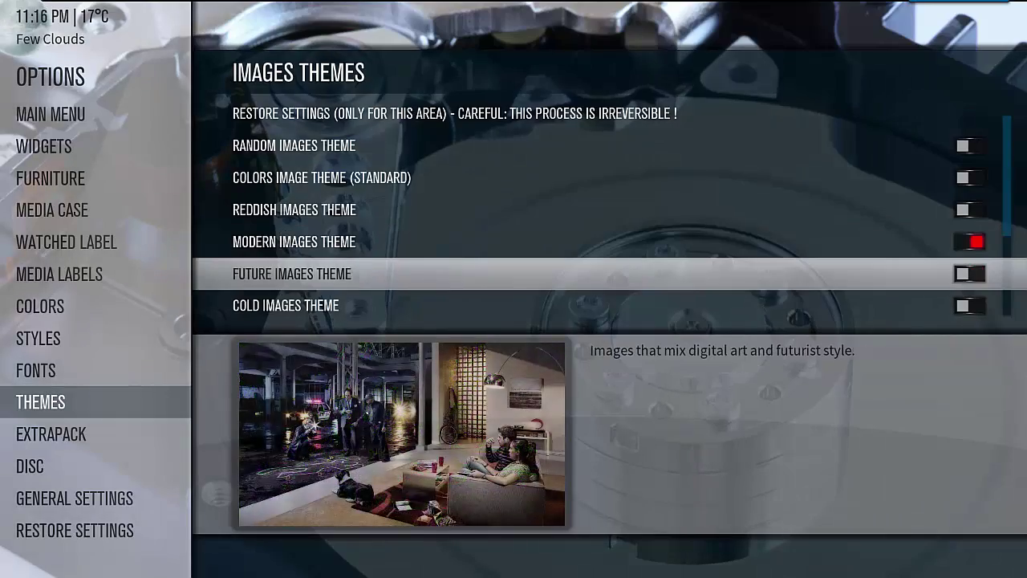
{"action": "key", "text": "Return"}
{"action": "key", "text": "Left"}
{"action": "key", "text": "Escape"}
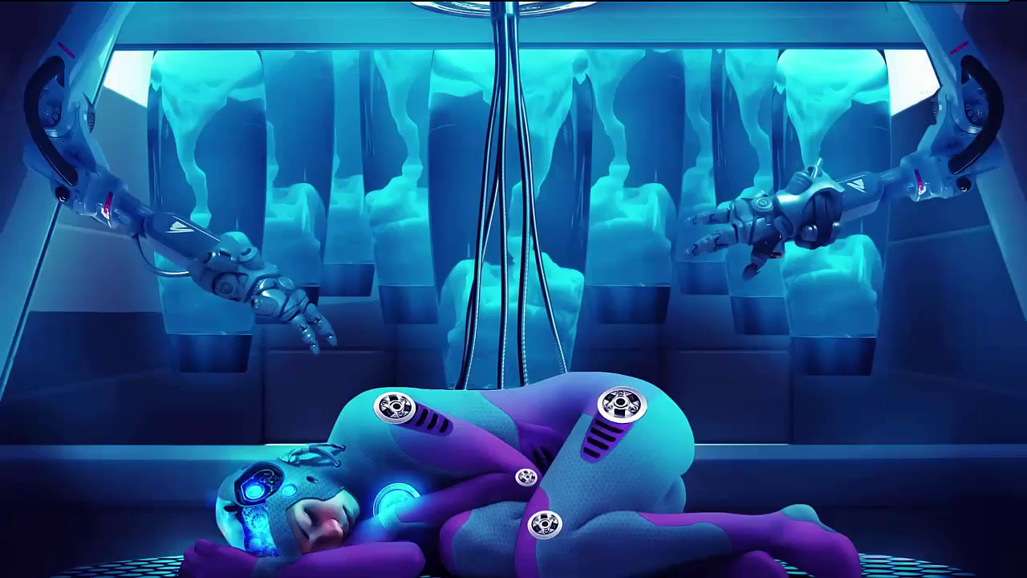
Step: Preview the new Future backdrops across the home menu, ending on the Settings submenu
{"action": "key", "text": "Right"}
{"action": "key", "text": "Right"}
{"action": "key", "text": "Right"}
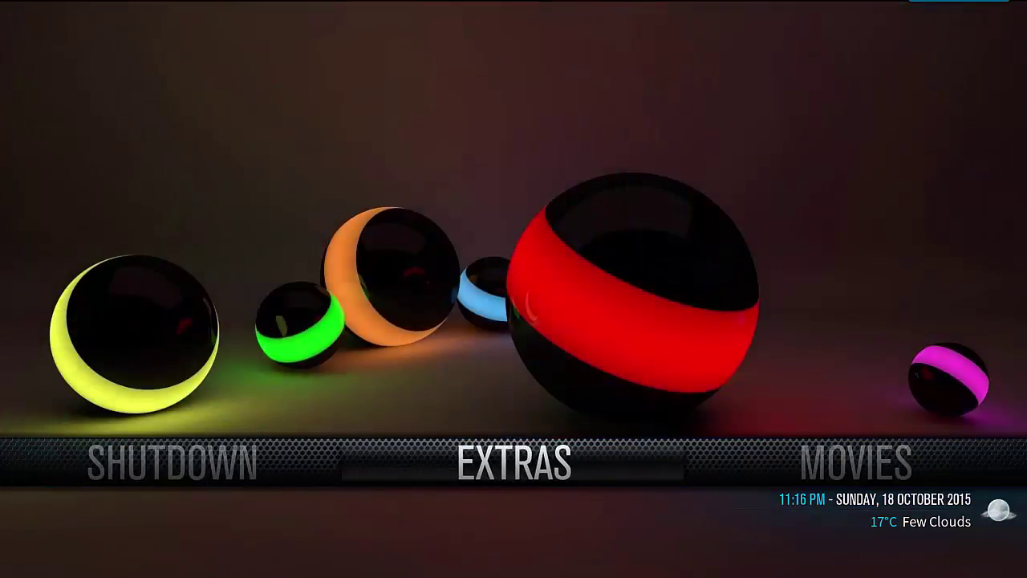
{"action": "key", "text": "Right"}
{"action": "key", "text": "Right"}
{"action": "key", "text": "Right"}
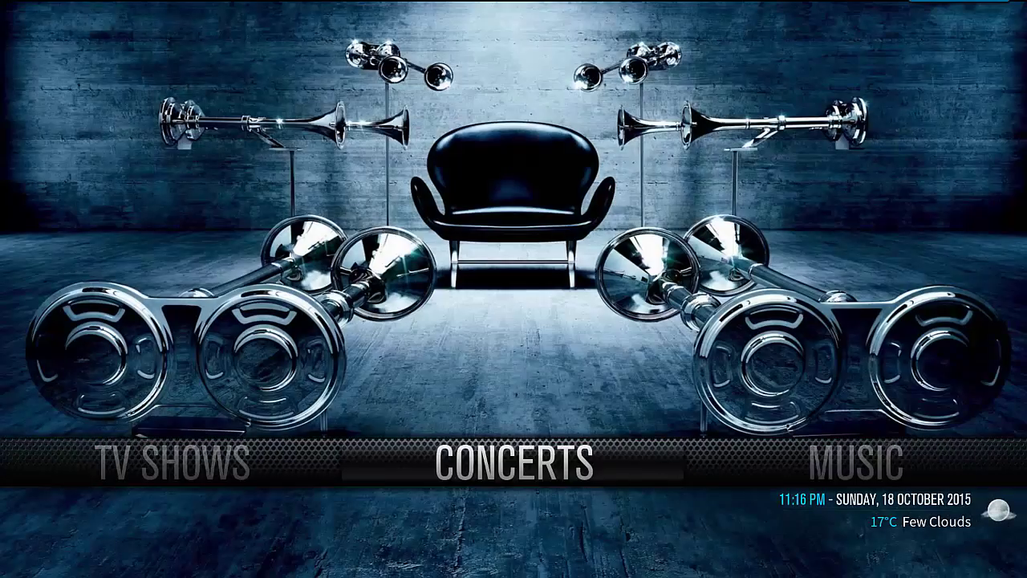
{"action": "key", "text": "Right"}
{"action": "key", "text": "Right"}
{"action": "key", "text": "Right"}
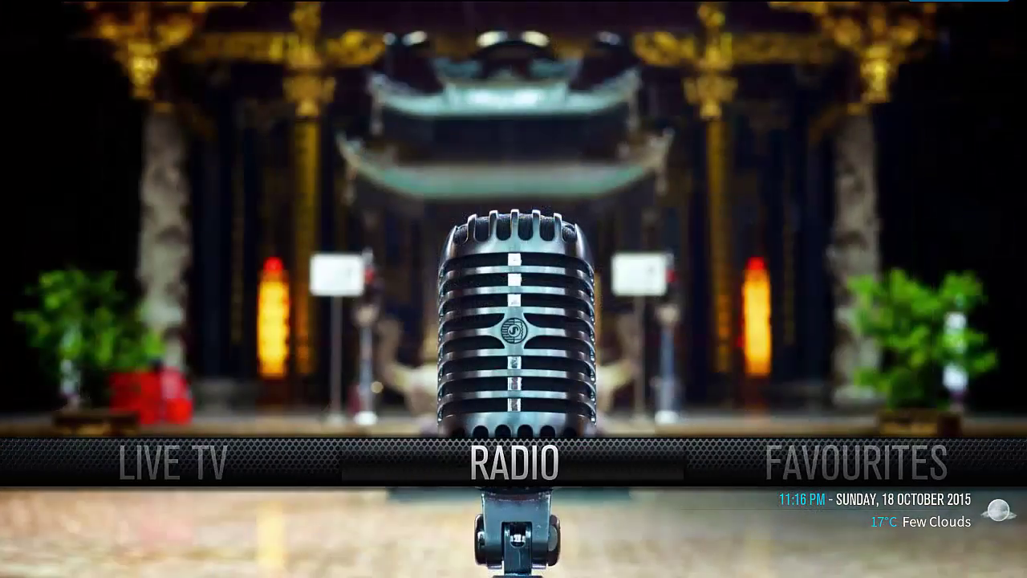
{"action": "key", "text": "Right"}
{"action": "key", "text": "Right"}
{"action": "key", "text": "Right"}
{"action": "key", "text": "Right"}
{"action": "key", "text": "Right"}
{"action": "key", "text": "Right"}
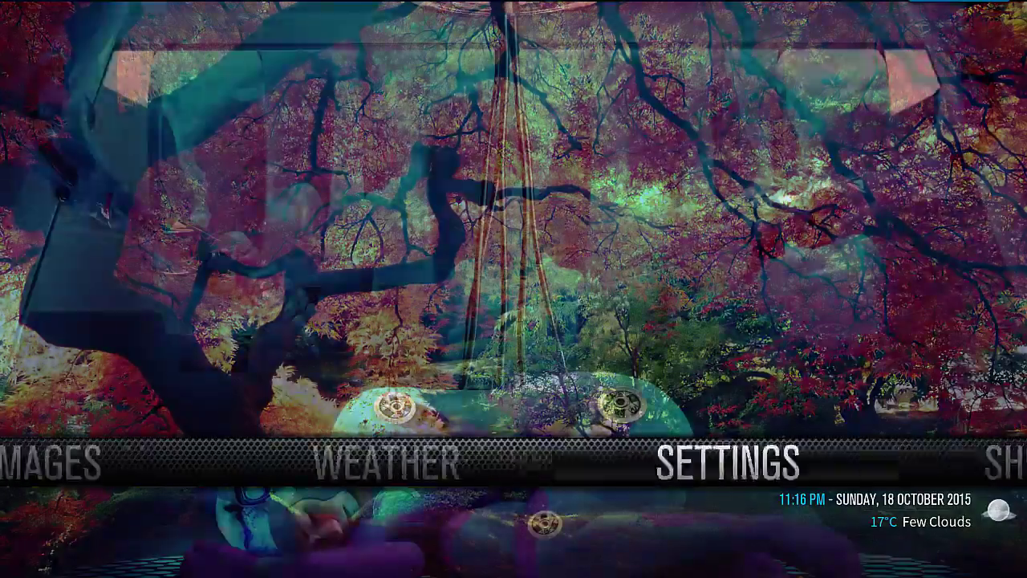
{"action": "key", "text": "Left"}
{"action": "key", "text": "Left"}
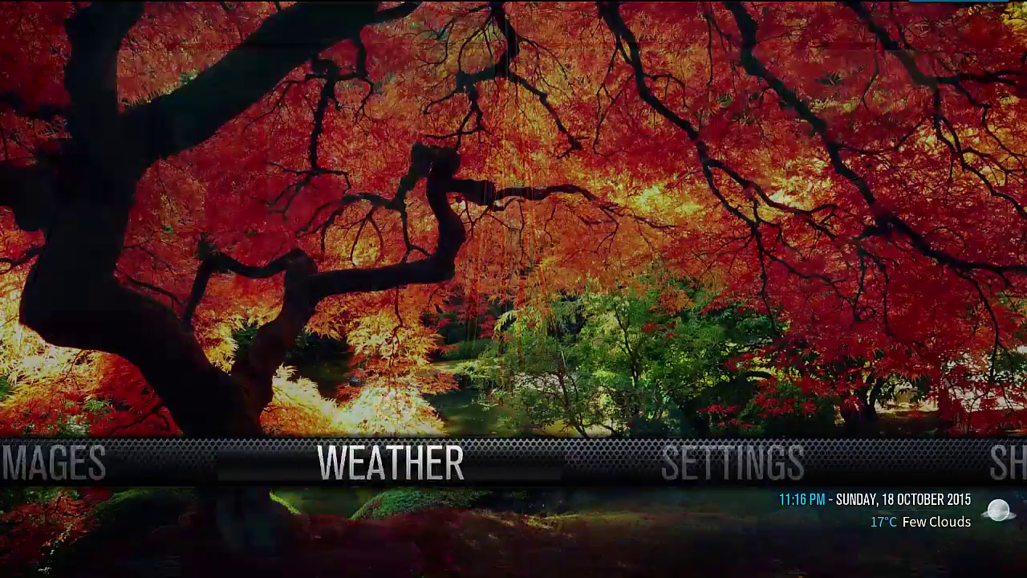
{"action": "key", "text": "Right"}
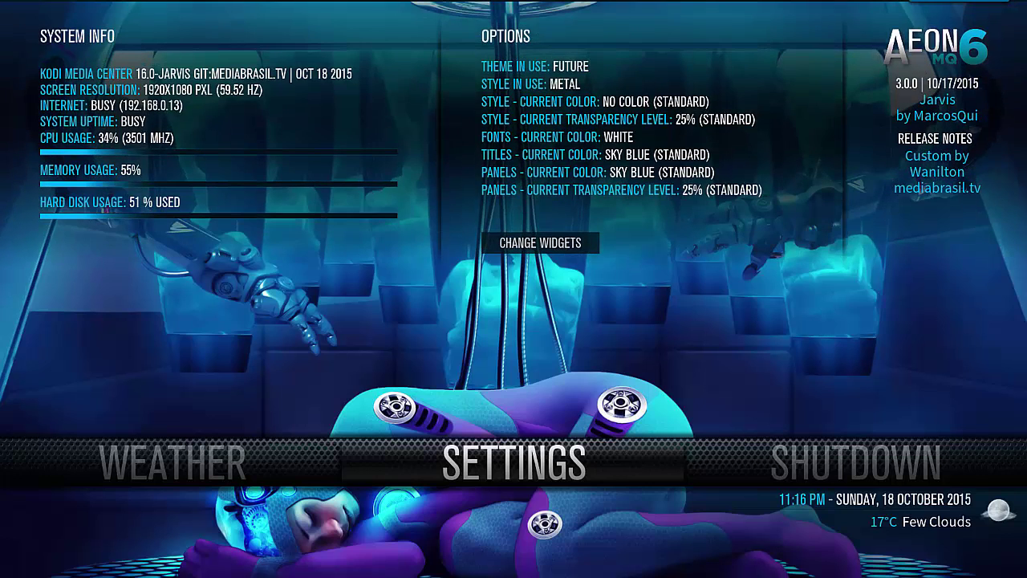
{"action": "key", "text": "Down"}
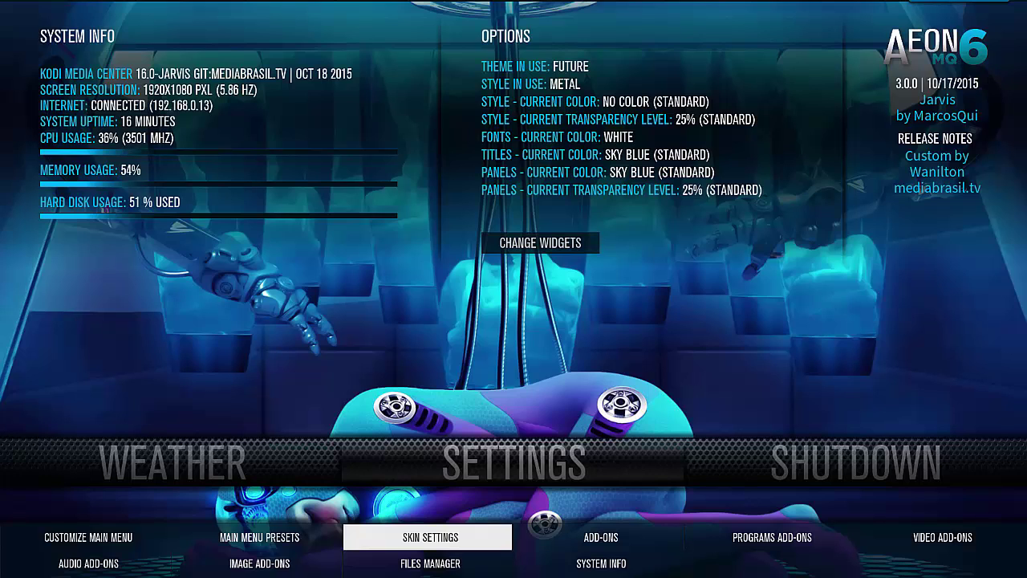
Step: Enable Use Collection Fanarts for Movies and run Fanart Collection's Create or Update Database
{"action": "key", "text": "Left"}
{"action": "key", "text": "Left"}
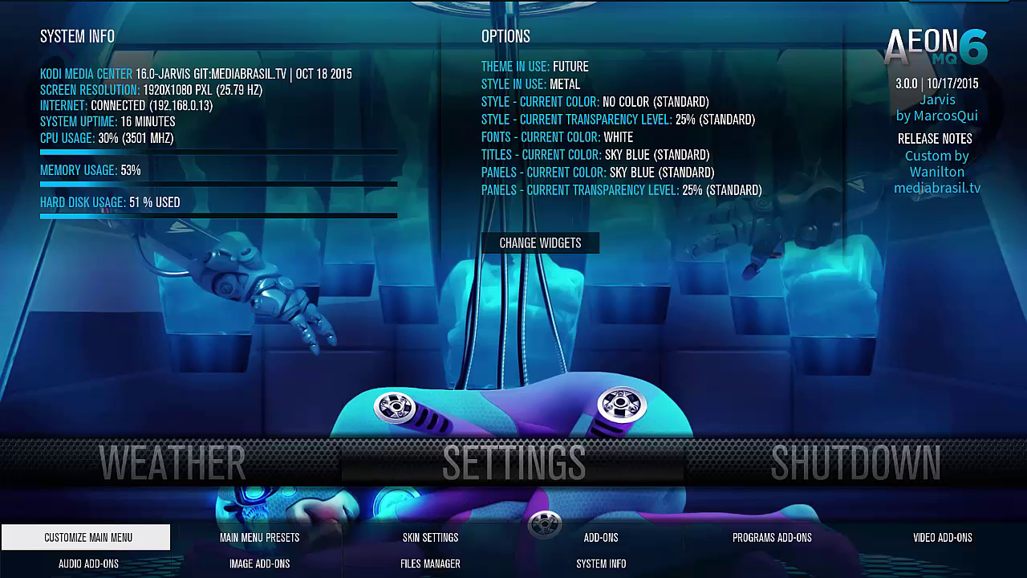
{"action": "key", "text": "Return"}
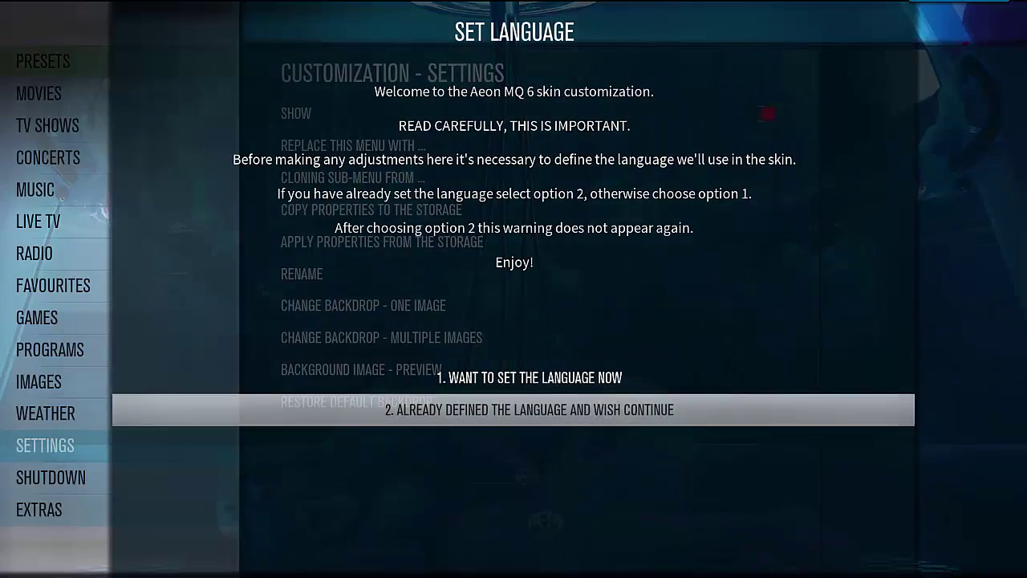
{"action": "key", "text": "Return"}
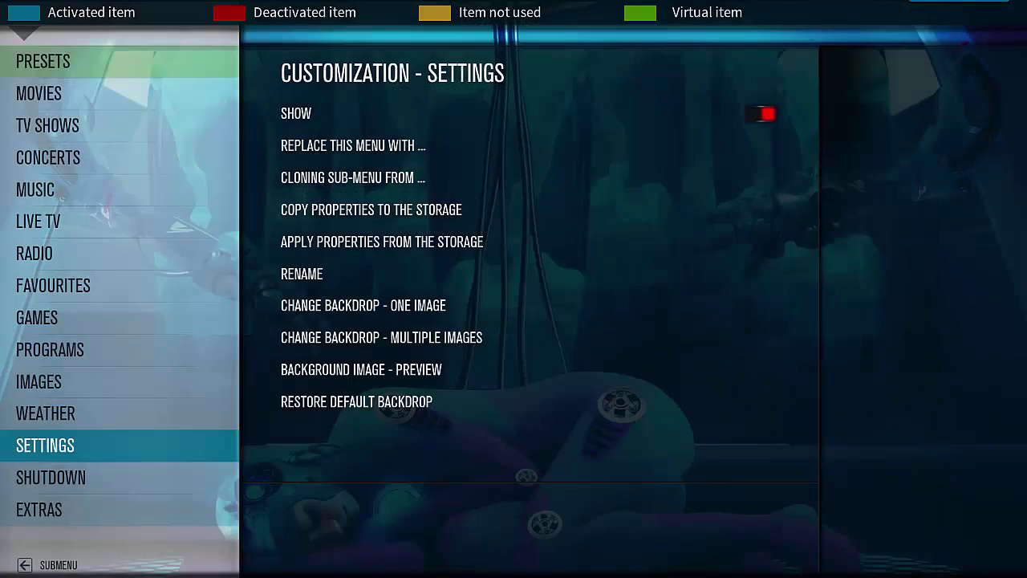
{"action": "key", "text": "Up"}
{"action": "key", "text": "Up"}
{"action": "key", "text": "Up"}
{"action": "key", "text": "Up"}
{"action": "key", "text": "Up"}
{"action": "key", "text": "Up"}
{"action": "key", "text": "Up"}
{"action": "key", "text": "Up"}
{"action": "key", "text": "Up"}
{"action": "key", "text": "Up"}
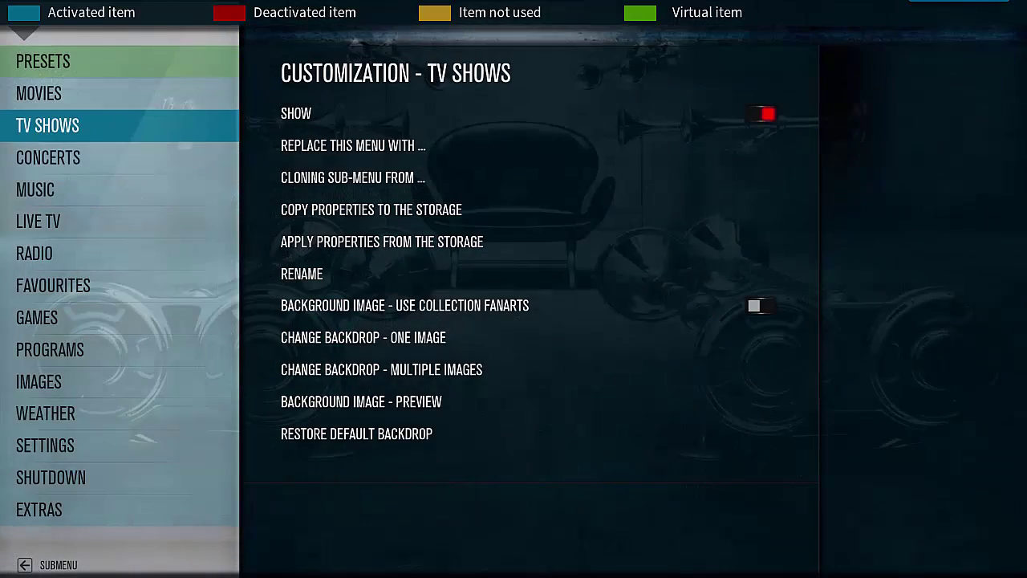
{"action": "key", "text": "Up"}
{"action": "key", "text": "Right"}
{"action": "key", "text": "Up"}
{"action": "key", "text": "Up"}
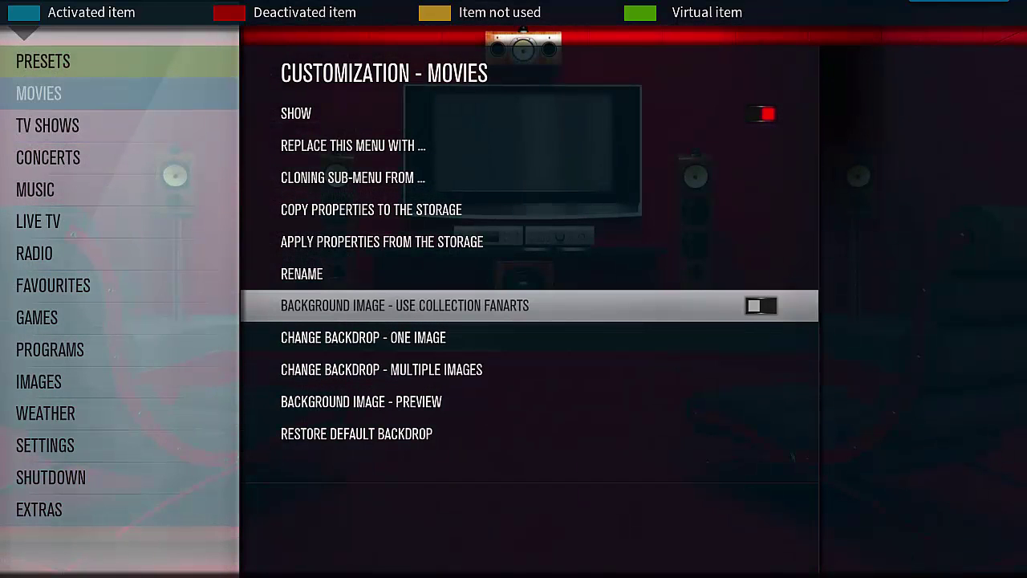
{"action": "key", "text": "Return"}
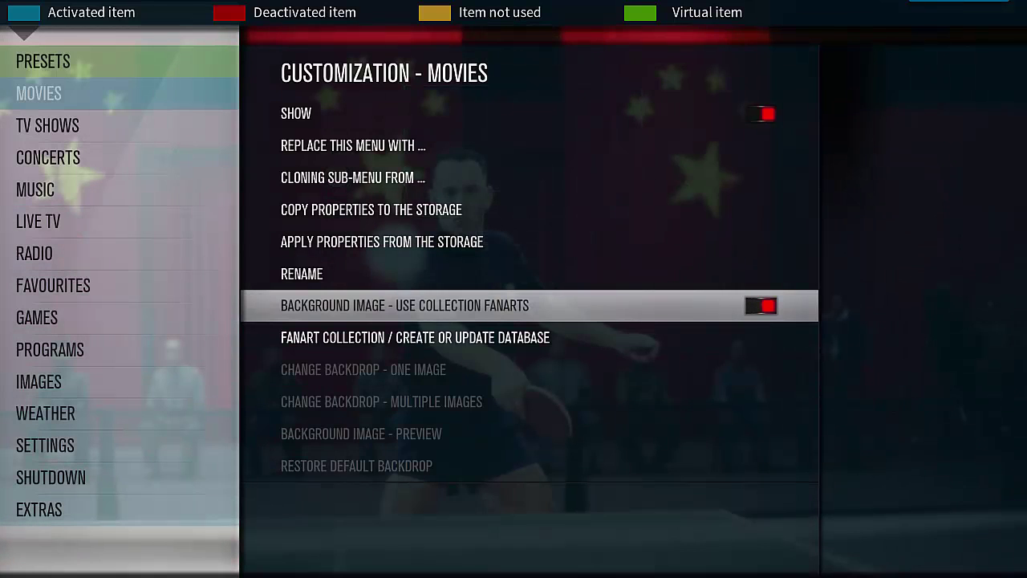
{"action": "key", "text": "Down"}
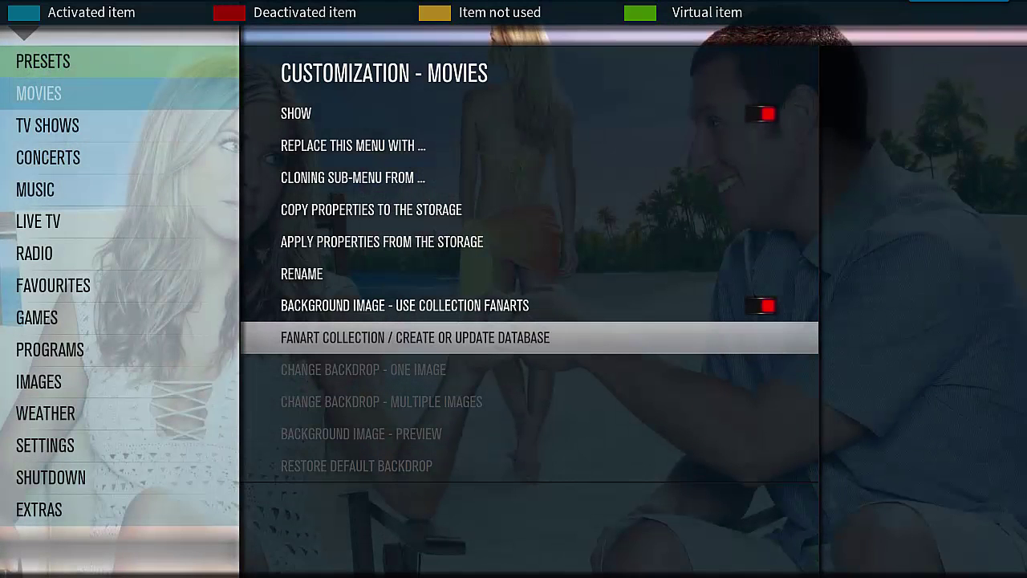
{"action": "key", "text": "Return"}
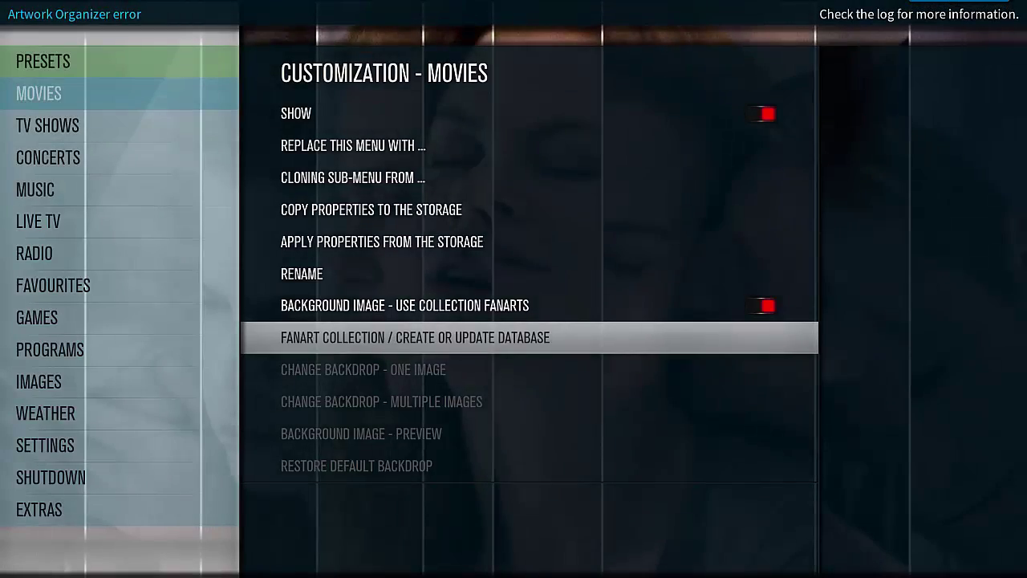
Step: Back on the home menu, check the new backdrops through Extras and Weather, then show the Settings submenu
{"action": "key", "text": "Escape"}
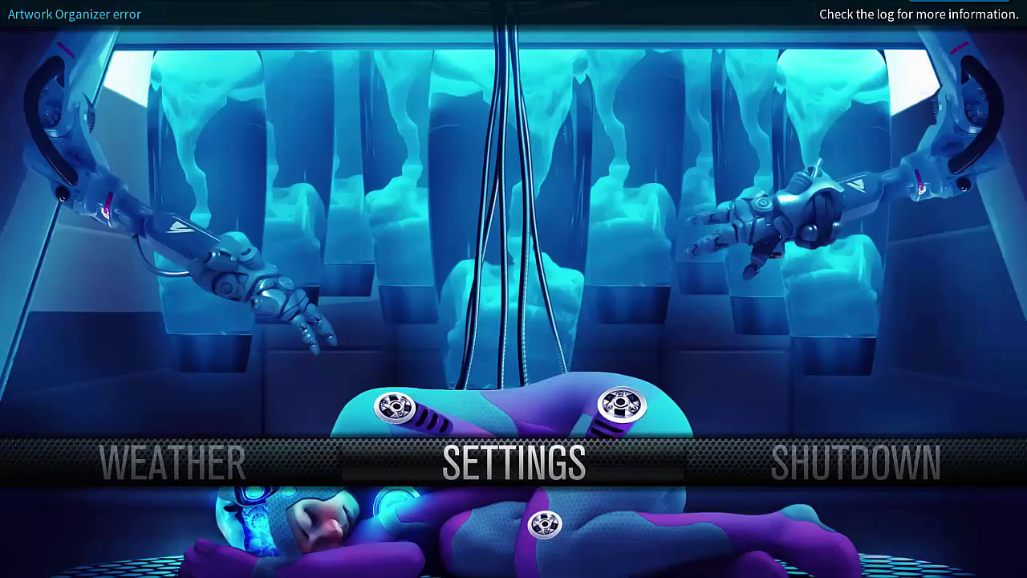
{"action": "key", "text": "Right"}
{"action": "key", "text": "Right"}
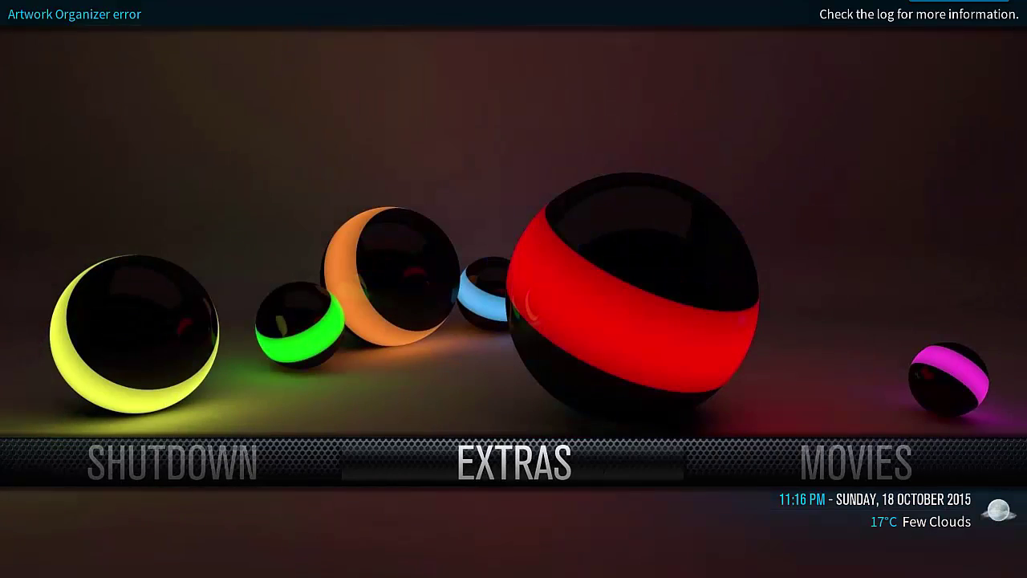
{"action": "key", "text": "Right"}
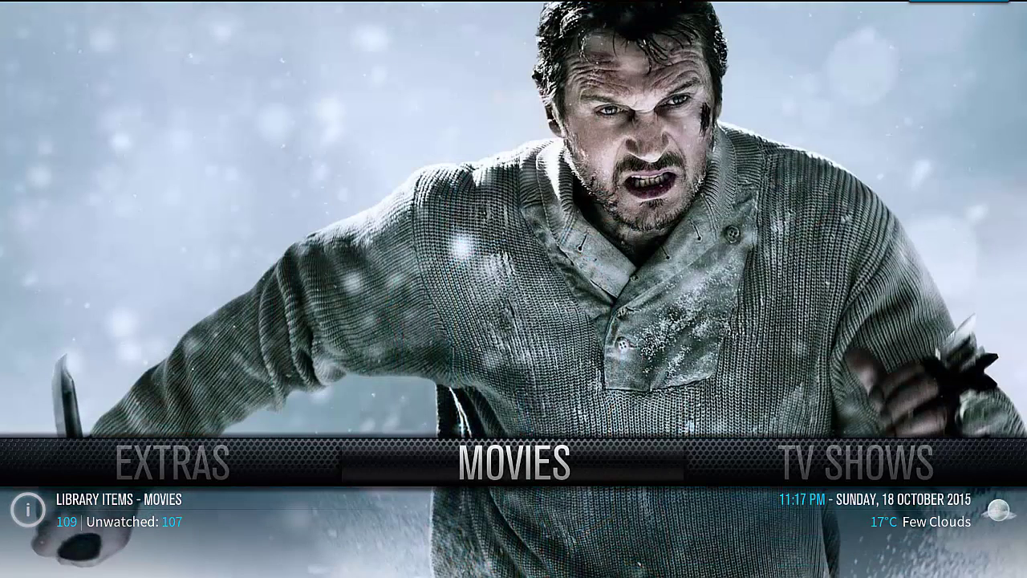
{"action": "key", "text": "Left"}
{"action": "key", "text": "Left"}
{"action": "key", "text": "Left"}
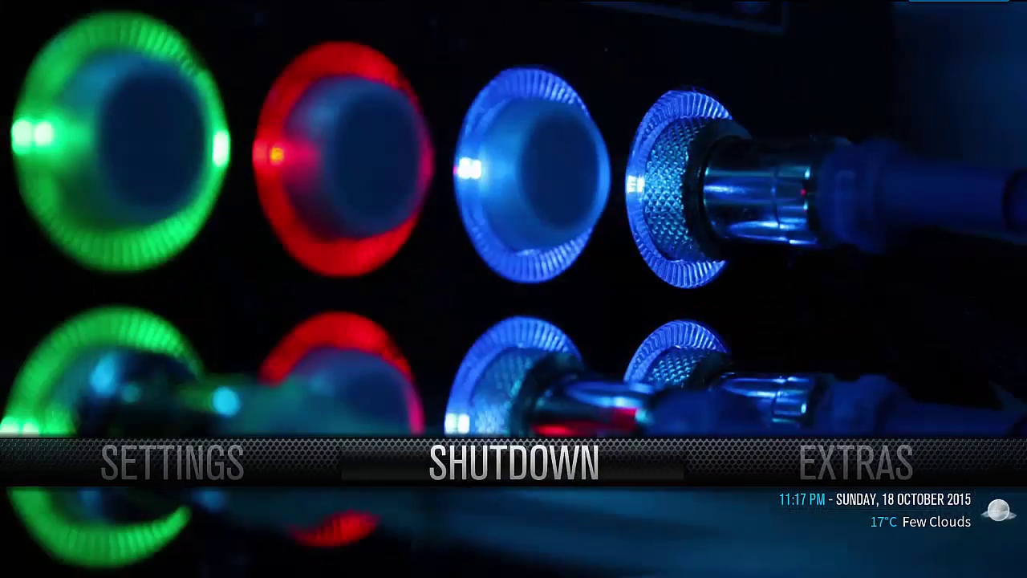
{"action": "key", "text": "Left"}
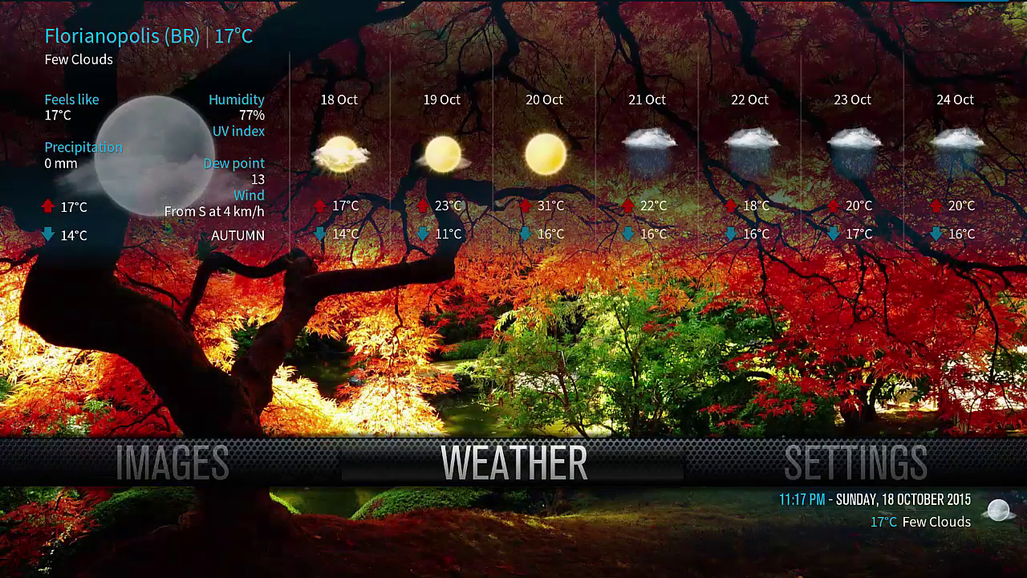
{"action": "key", "text": "Right"}
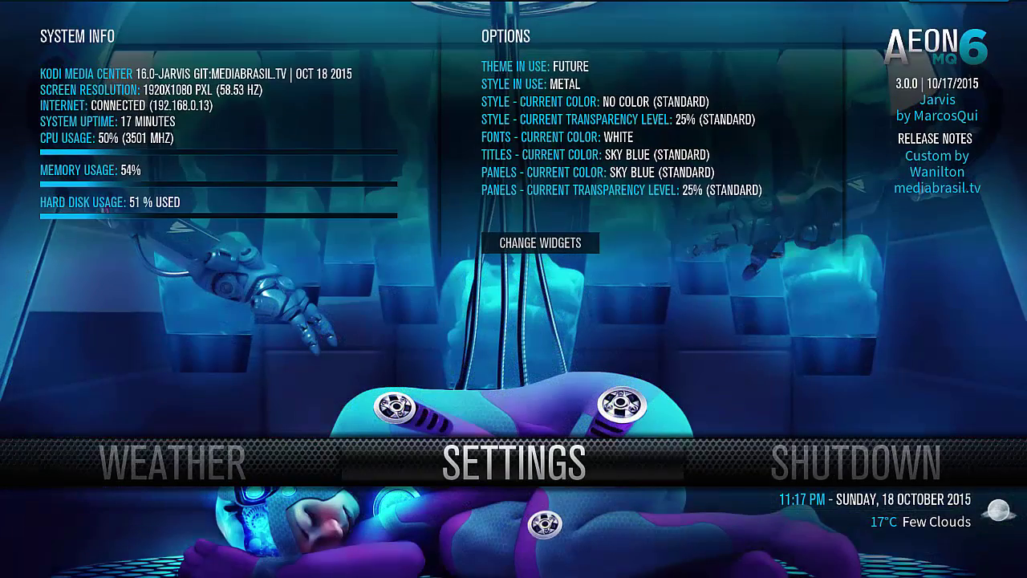
{"action": "key", "text": "Down"}
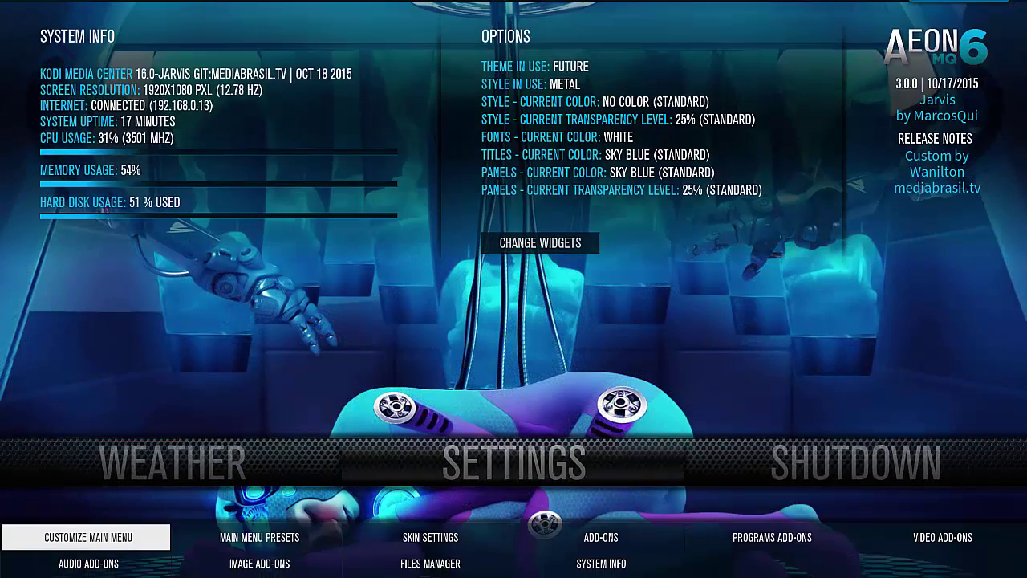
Step: In Customize Main Menu, select Weather and toggle Show animated weather icons on, then off
{"action": "key", "text": "Return"}
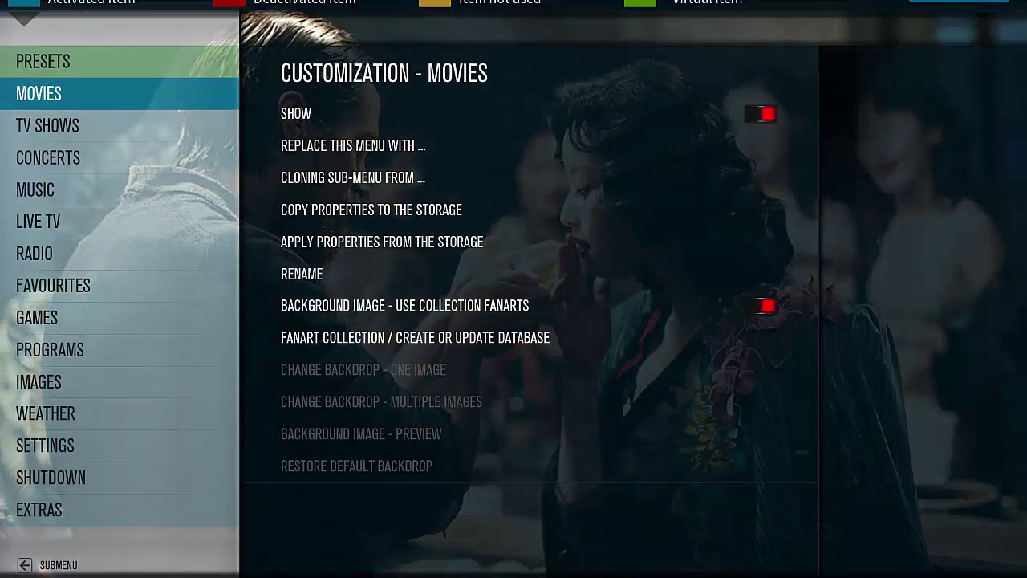
{"action": "key", "text": "Down"}
{"action": "key", "text": "Down"}
{"action": "key", "text": "Down"}
{"action": "key", "text": "Down"}
{"action": "key", "text": "Down"}
{"action": "key", "text": "Down"}
{"action": "key", "text": "Down"}
{"action": "key", "text": "Down"}
{"action": "key", "text": "Down"}
{"action": "key", "text": "Down"}
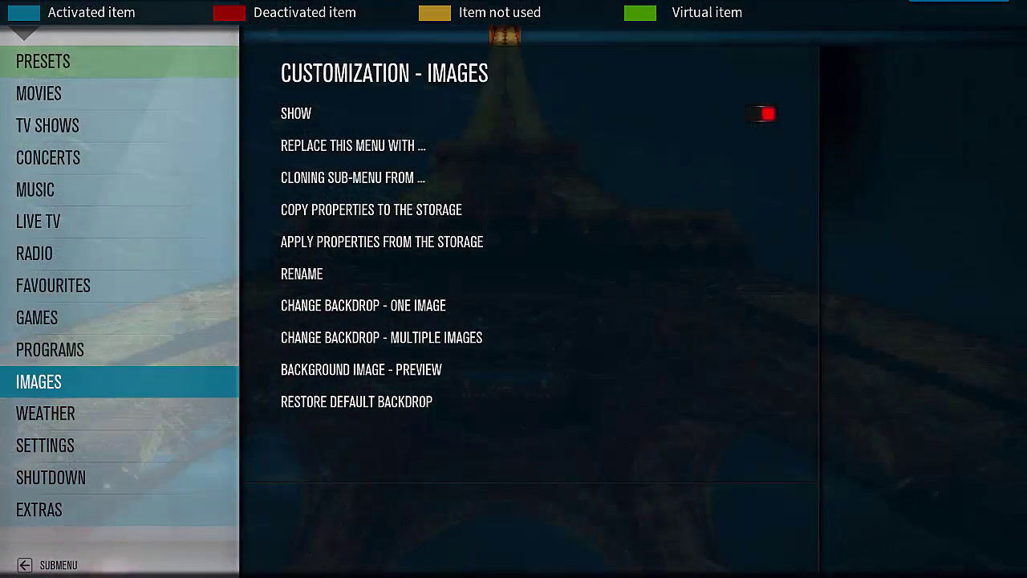
{"action": "key", "text": "Right"}
{"action": "key", "text": "Down"}
{"action": "key", "text": "Down"}
{"action": "key", "text": "Down"}
{"action": "key", "text": "Down"}
{"action": "key", "text": "Down"}
{"action": "key", "text": "Down"}
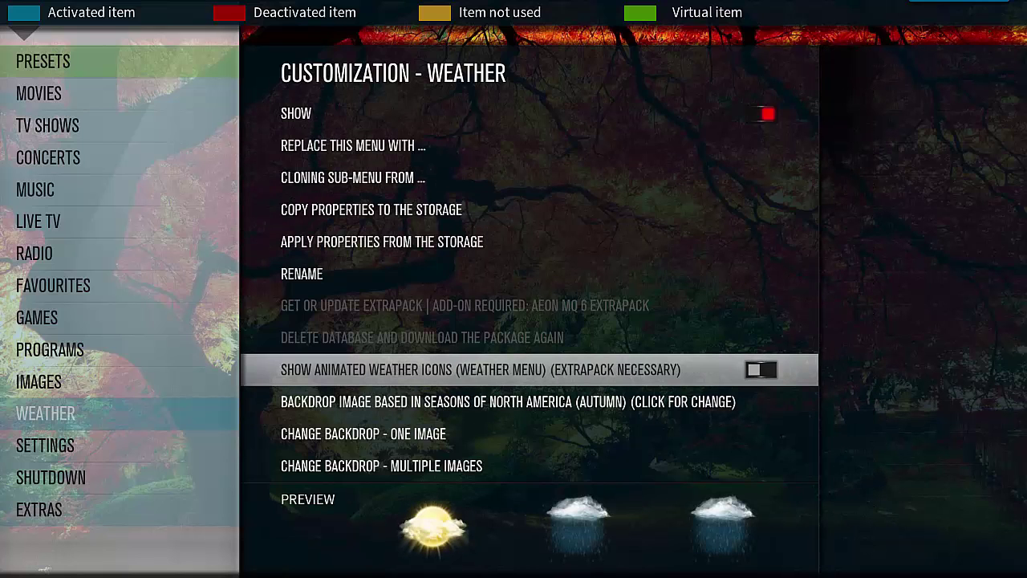
{"action": "key", "text": "Return"}
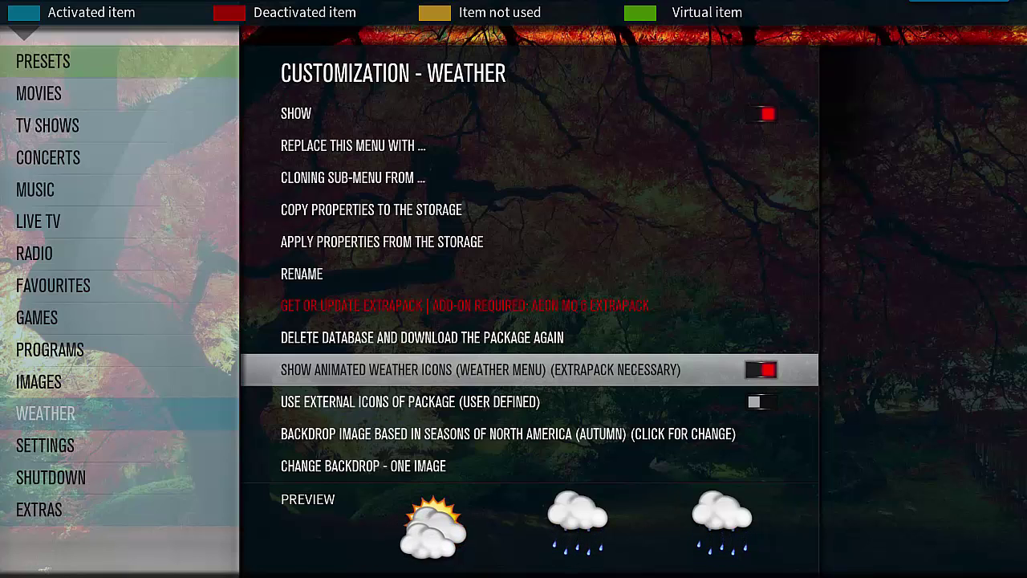
{"action": "key", "text": "Return"}
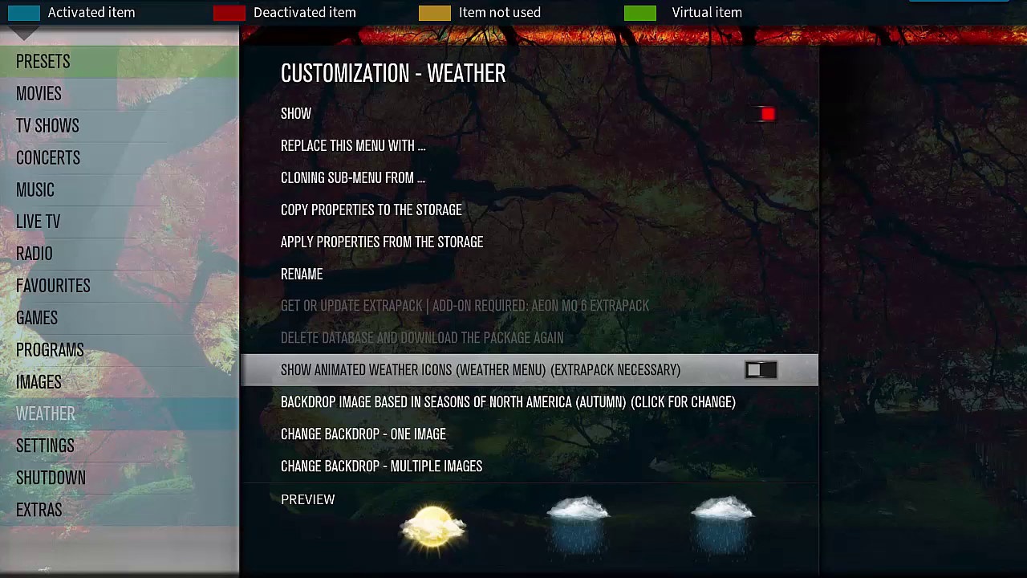
{"action": "key", "text": "Down"}
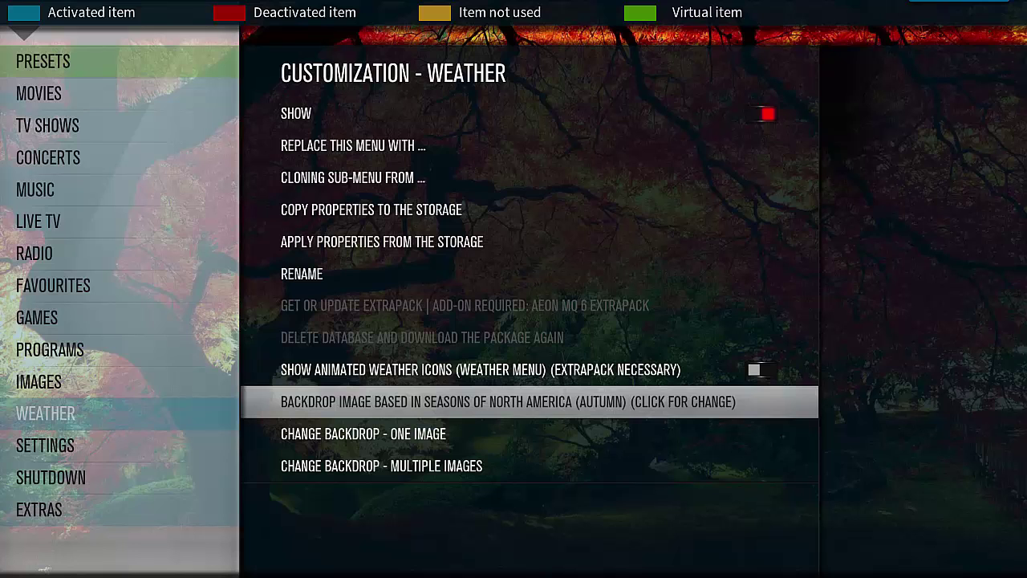
Step: Cycle the seasonal backdrop past South America spring to 'based on actual conditions'
{"action": "key", "text": "Return"}
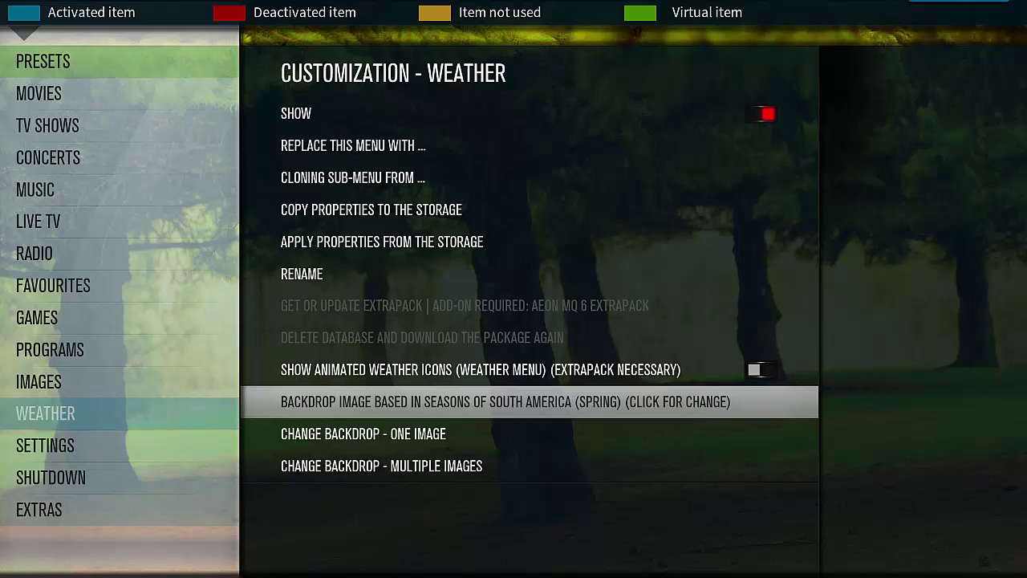
{"action": "key", "text": "Return"}
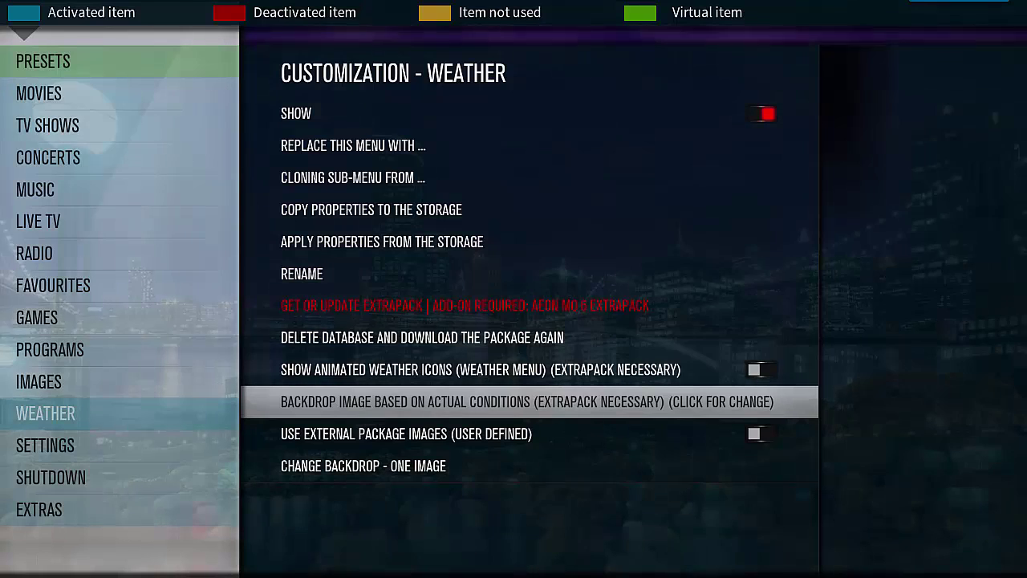
{"action": "key", "text": "Up"}
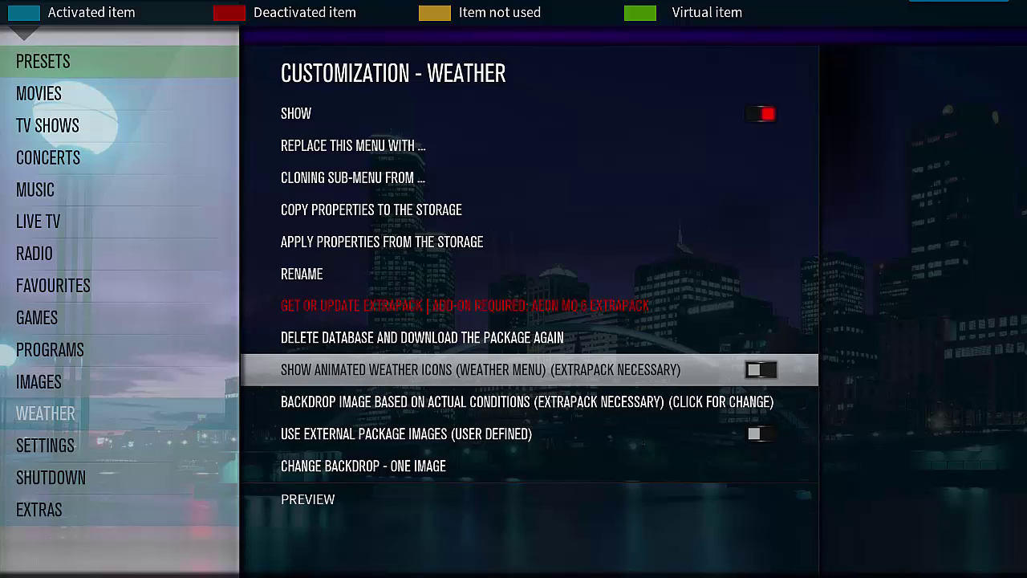
{"action": "key", "text": "Down"}
{"action": "key", "text": "Down"}
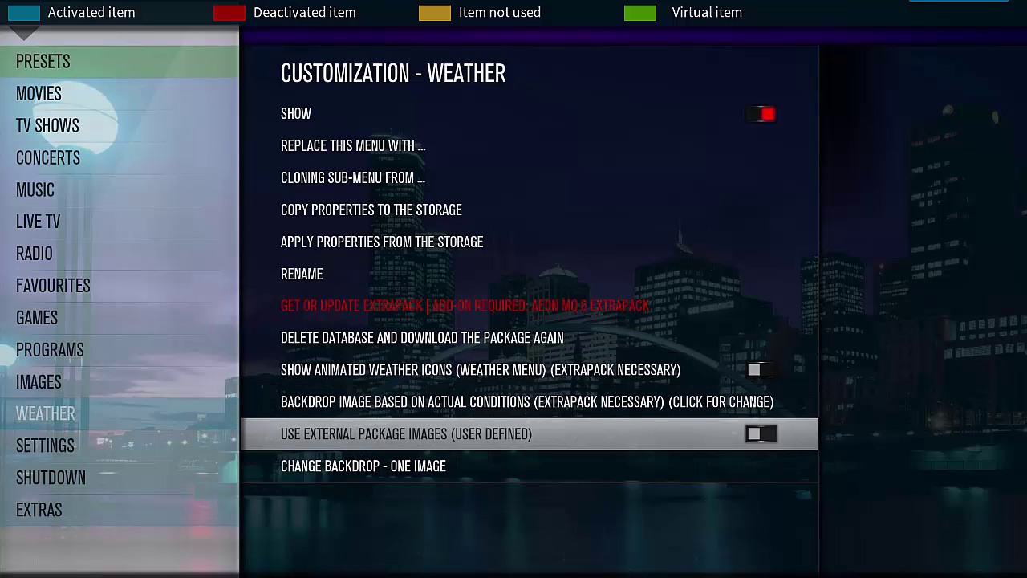
{"action": "key", "text": "Down"}
{"action": "key", "text": "Down"}
{"action": "key", "text": "Down"}
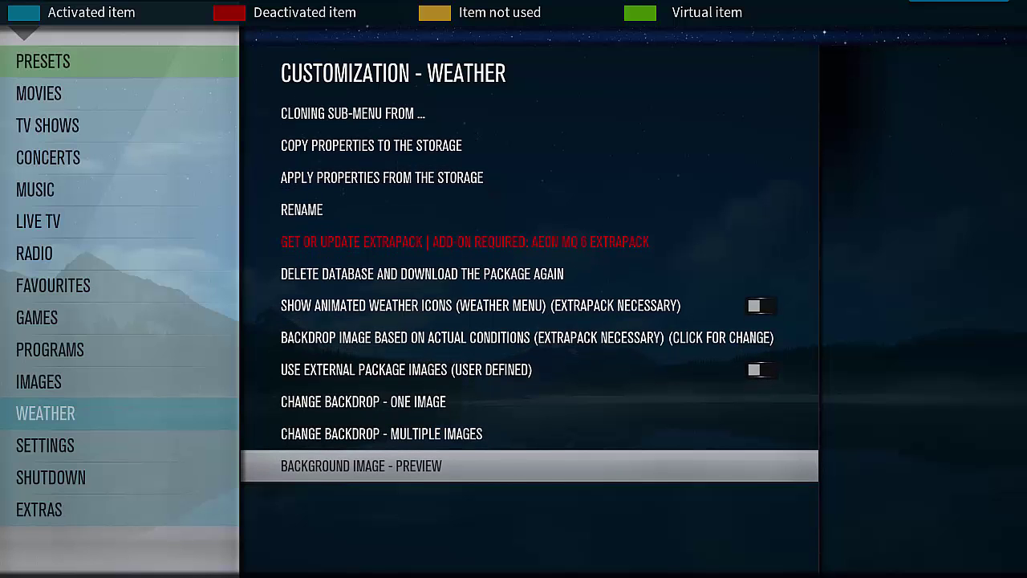
Step: Open the one-image backdrop browser and navigate to D:\ARTES ANIMADAS\FANARTS
{"action": "key", "text": "Up"}
{"action": "key", "text": "Up"}
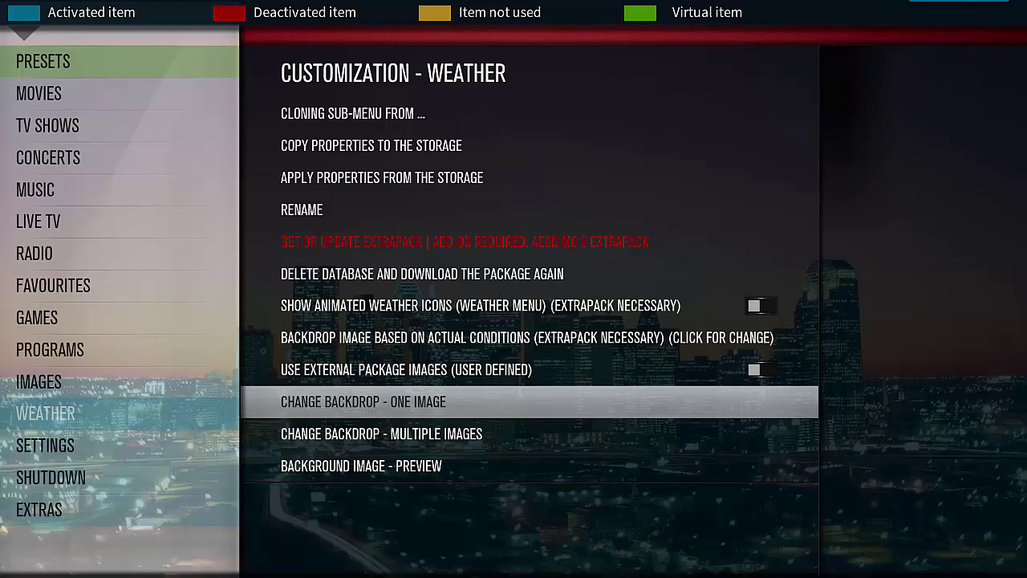
{"action": "key", "text": "Return"}
{"action": "key", "text": "Down"}
{"action": "key", "text": "Return"}
{"action": "key", "text": "Down"}
{"action": "key", "text": "Return"}
{"action": "key", "text": "Down"}
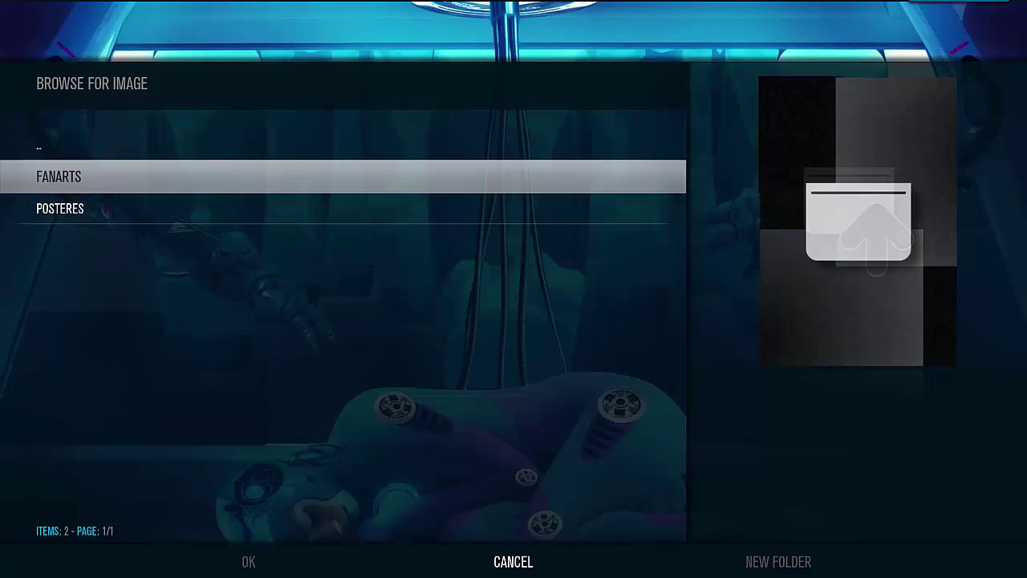
{"action": "key", "text": "Return"}
Step: Open the WEATHER folder and browse the CLIMA images to the beach image CLIMA17.GIF
{"action": "key", "text": "Up"}
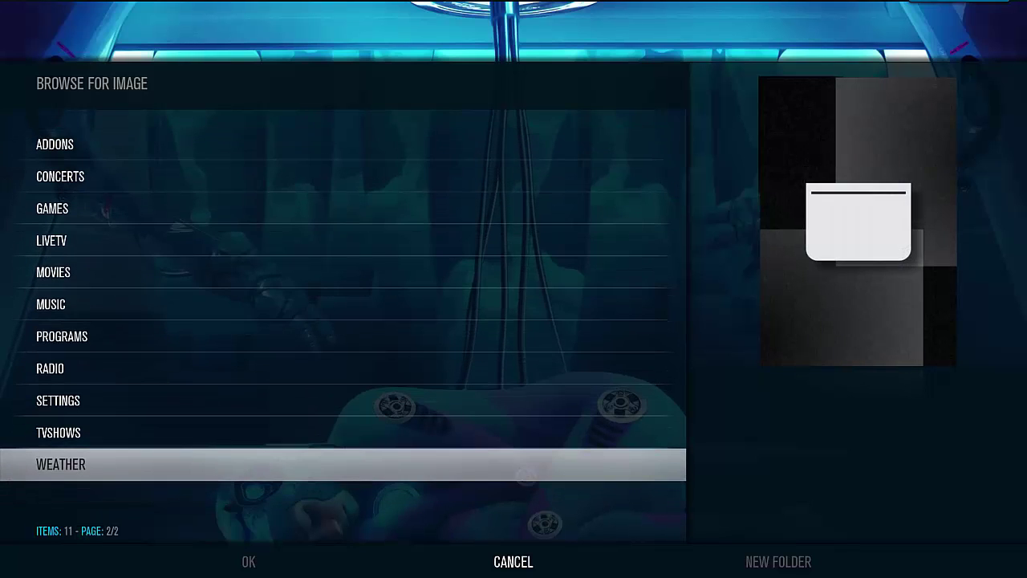
{"action": "key", "text": "Return"}
{"action": "key", "text": "Down"}
{"action": "key", "text": "Down"}
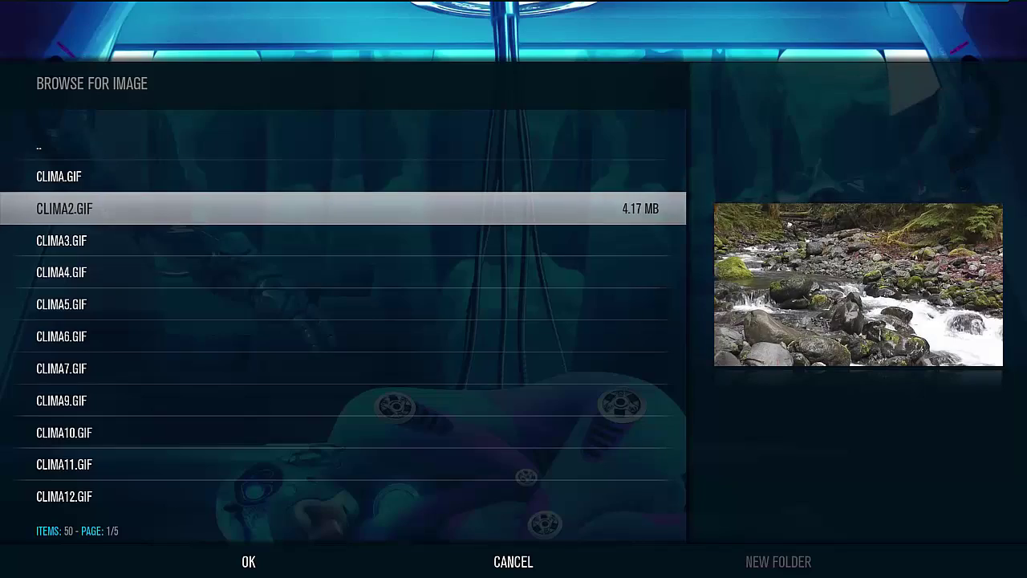
{"action": "key", "text": "Down"}
{"action": "key", "text": "Down"}
{"action": "key", "text": "Down"}
{"action": "key", "text": "Down"}
{"action": "key", "text": "Down"}
{"action": "key", "text": "Down"}
{"action": "key", "text": "Down"}
{"action": "key", "text": "Down"}
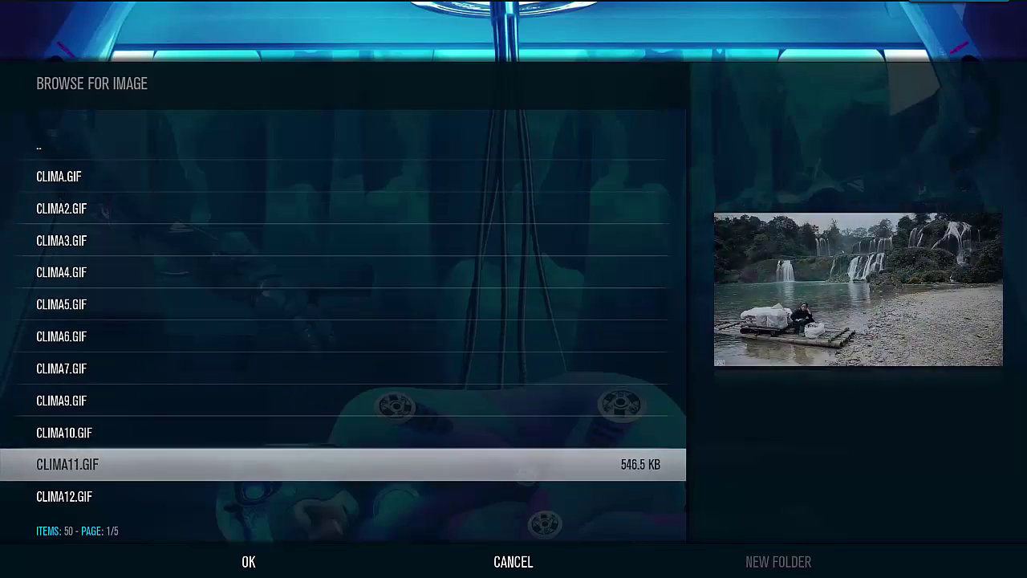
{"action": "key", "text": "Down"}
{"action": "key", "text": "Down"}
{"action": "key", "text": "Down"}
{"action": "key", "text": "Down"}
{"action": "key", "text": "Down"}
{"action": "key", "text": "Down"}
{"action": "key", "text": "Down"}
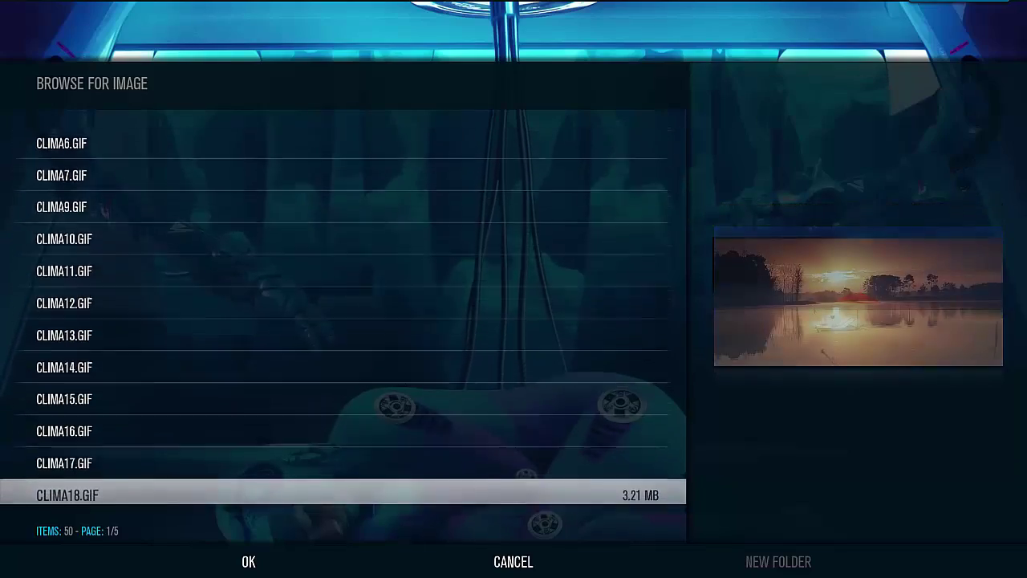
{"action": "key", "text": "Up"}
Step: Confirm CLIMA17.GIF as the Weather backdrop, view it on the home screen, then reopen Customize Main Menu
{"action": "key", "text": "Return"}
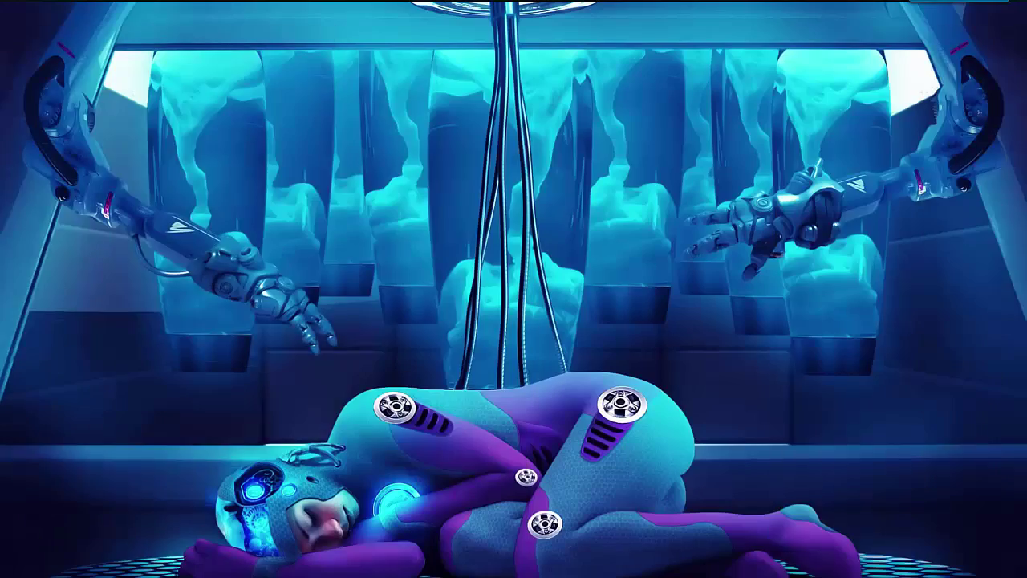
{"action": "key", "text": "Escape"}
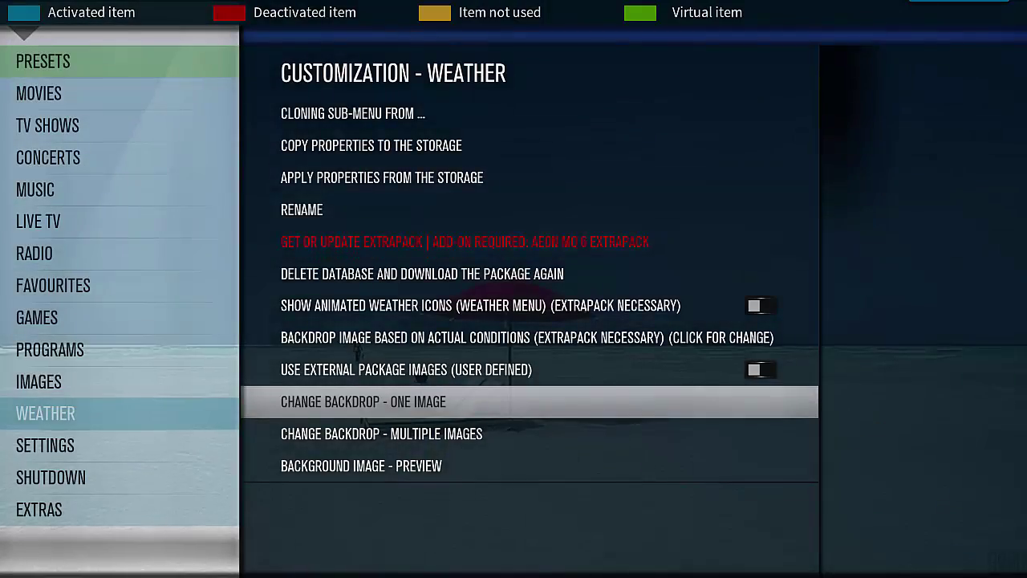
{"action": "key", "text": "Left"}
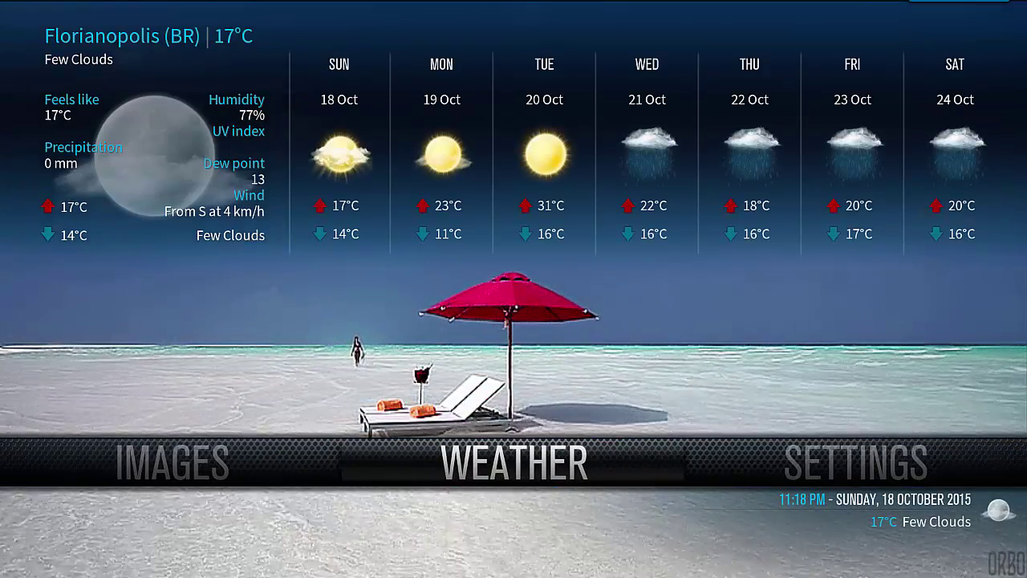
{"action": "key", "text": "Right"}
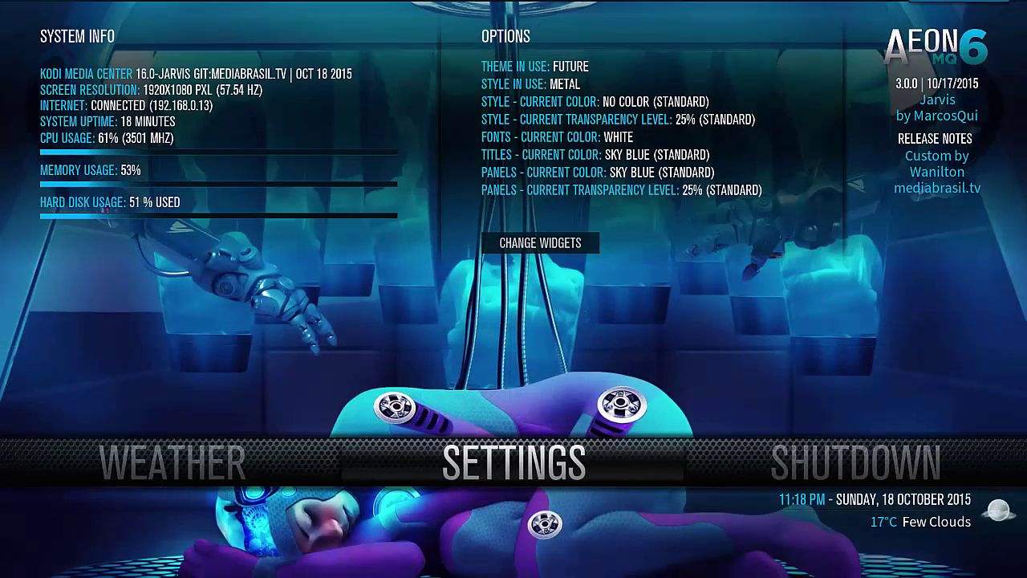
{"action": "key", "text": "Return"}
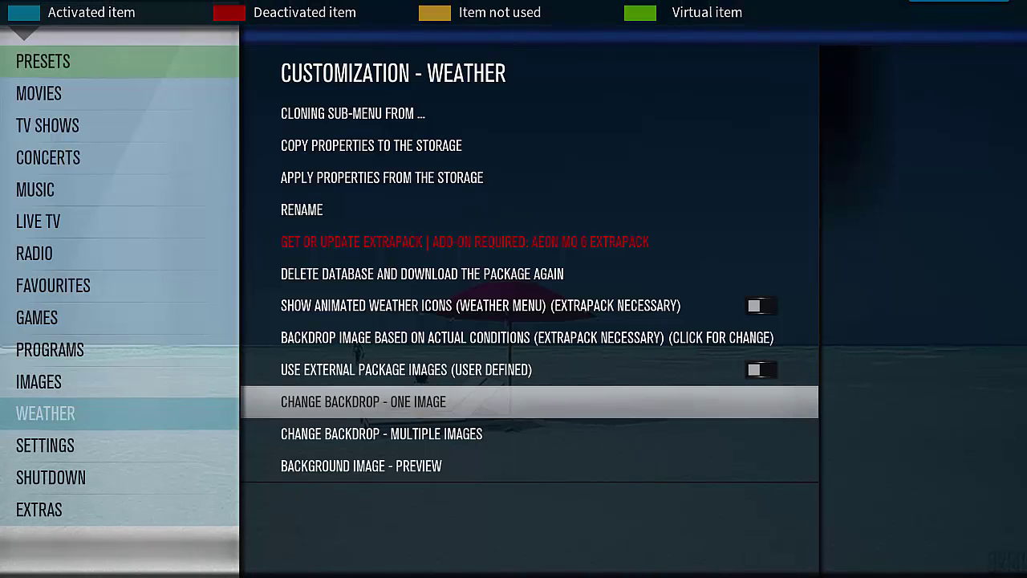
Step: Start choosing a multi-image Weather backdrop, highlighting drive D: in the folder browser
{"action": "key", "text": "Down"}
{"action": "key", "text": "Down"}
{"action": "key", "text": "Down"}
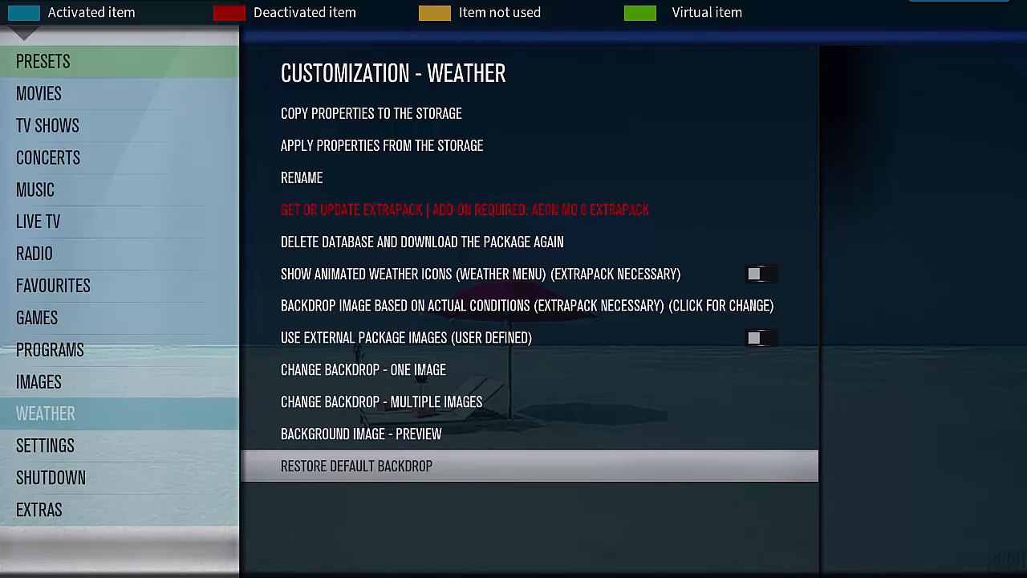
{"action": "key", "text": "Up"}
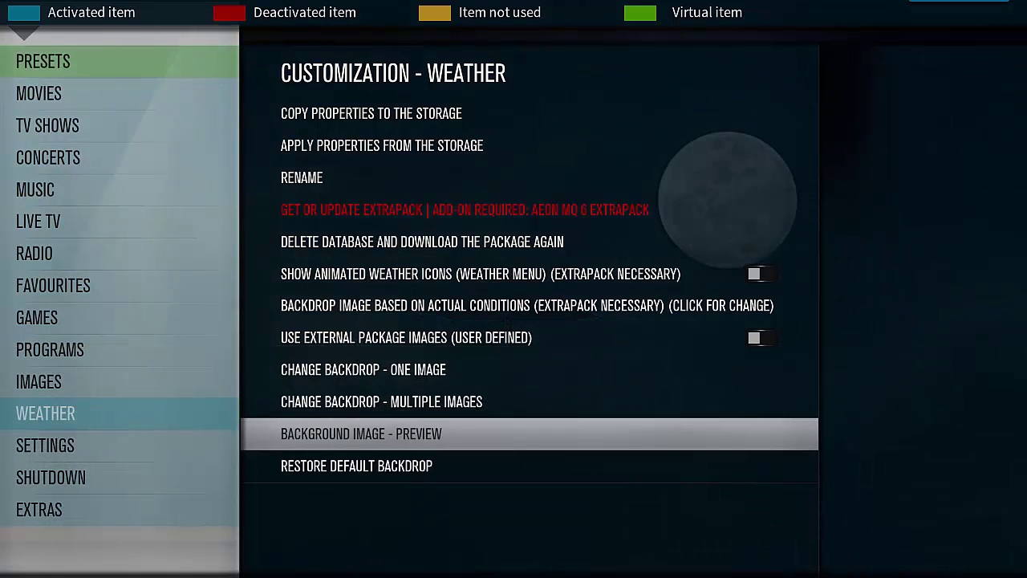
{"action": "key", "text": "Up"}
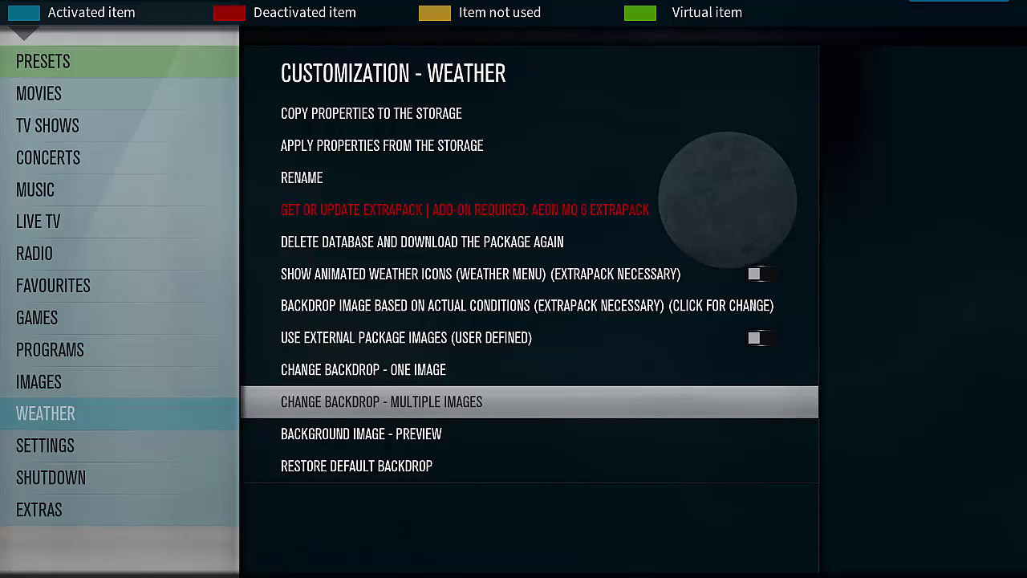
{"action": "key", "text": "Down"}
{"action": "key", "text": "Up"}
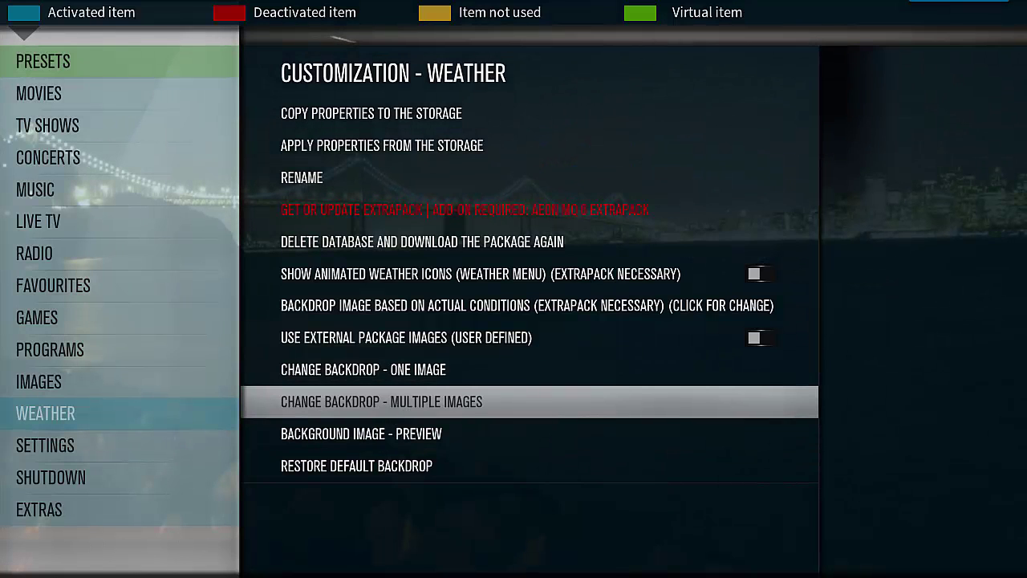
{"action": "key", "text": "Return"}
{"action": "key", "text": "Down"}
Step: Browse drive D: into ARTES ANIMADAS > FANARTS
{"action": "key", "text": "Return"}
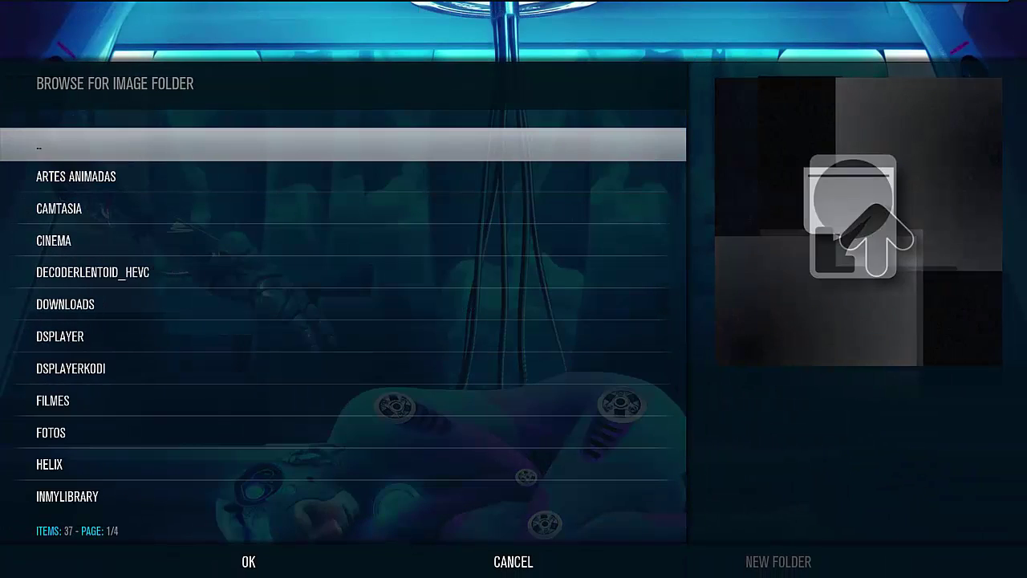
{"action": "key", "text": "Down"}
{"action": "key", "text": "Return"}
{"action": "key", "text": "Down"}
{"action": "key", "text": "Return"}
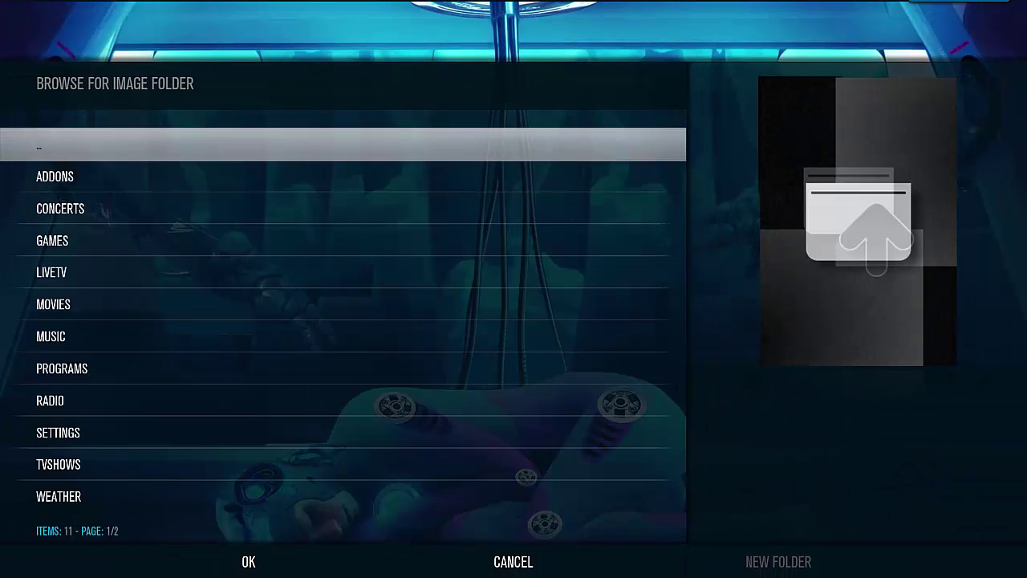
{"action": "key", "text": "Down"}
{"action": "key", "text": "Up"}
{"action": "key", "text": "Return"}
Step: Open the WEATHER folder and confirm it as the multi-image backdrop
{"action": "key", "text": "Return"}
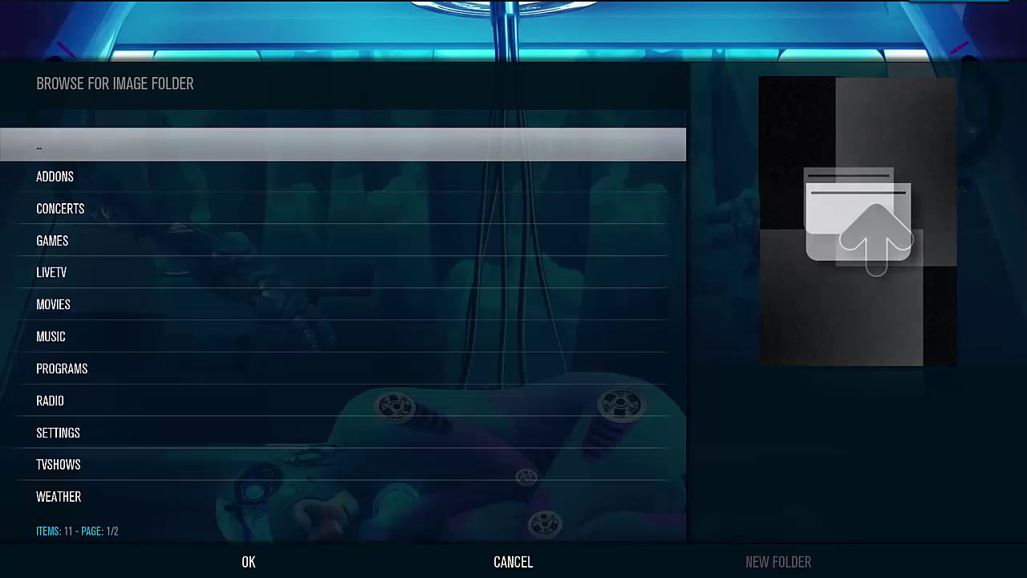
{"action": "key", "text": "Down"}
{"action": "key", "text": "Up"}
{"action": "key", "text": "Up"}
{"action": "key", "text": "Up"}
{"action": "key", "text": "Down"}
{"action": "key", "text": "Return"}
{"action": "key", "text": "Down"}
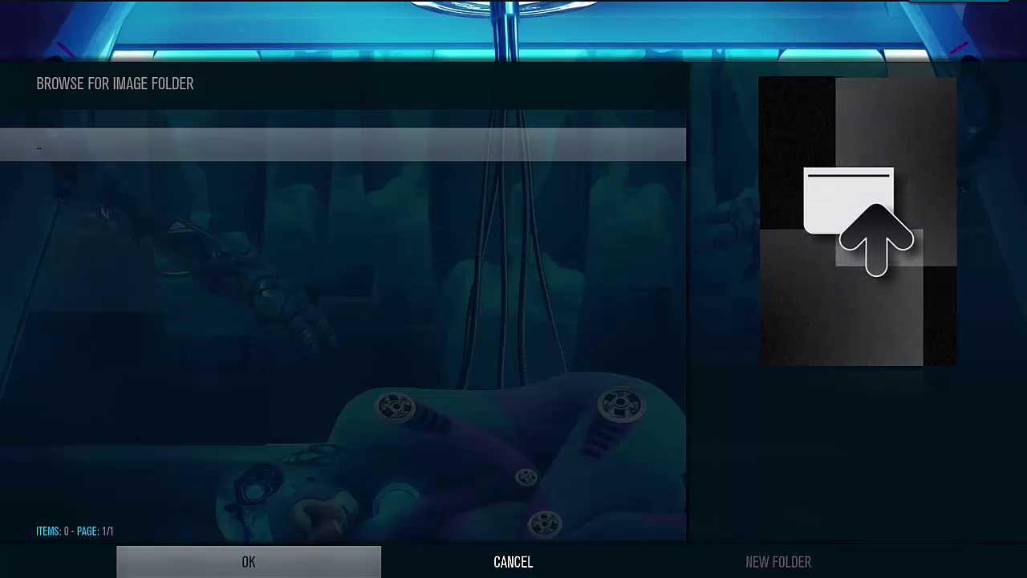
{"action": "key", "text": "Return"}
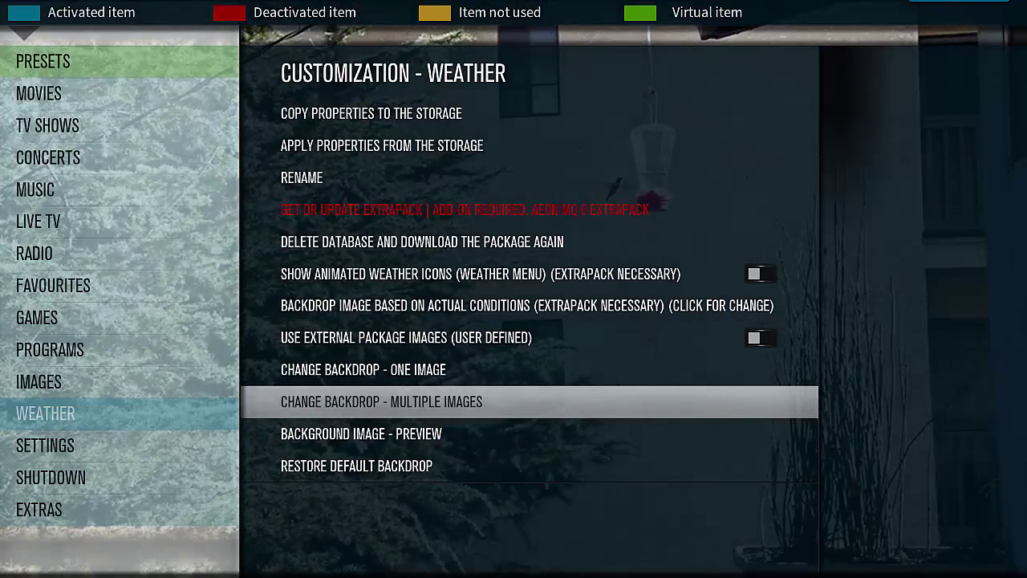
Step: Preview the WEATHER-folder backdrop full-screen, then return home with Weather selected
{"action": "key", "text": "Down"}
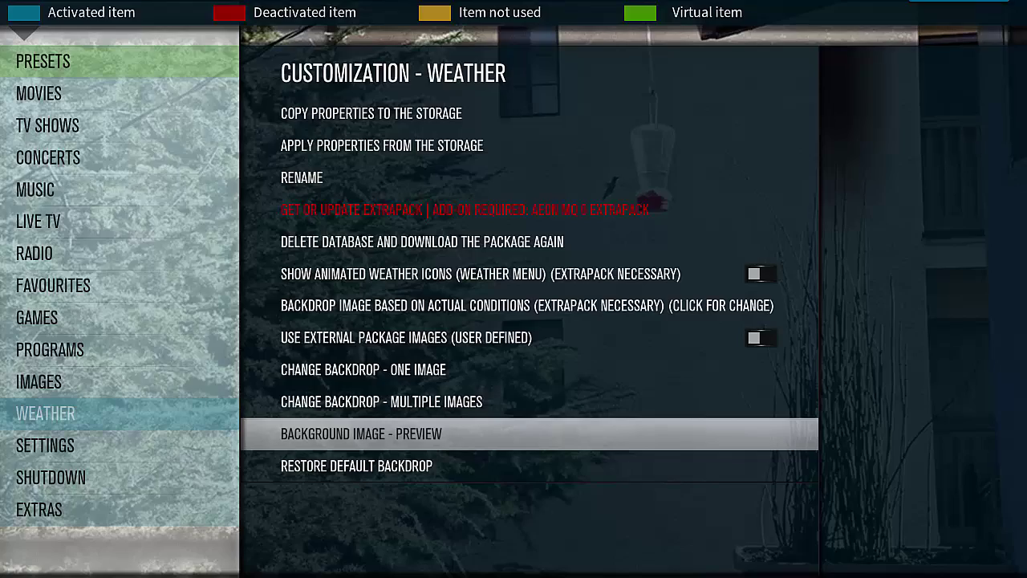
{"action": "key", "text": "Return"}
{"action": "key", "text": "Escape"}
{"action": "key", "text": "Left"}
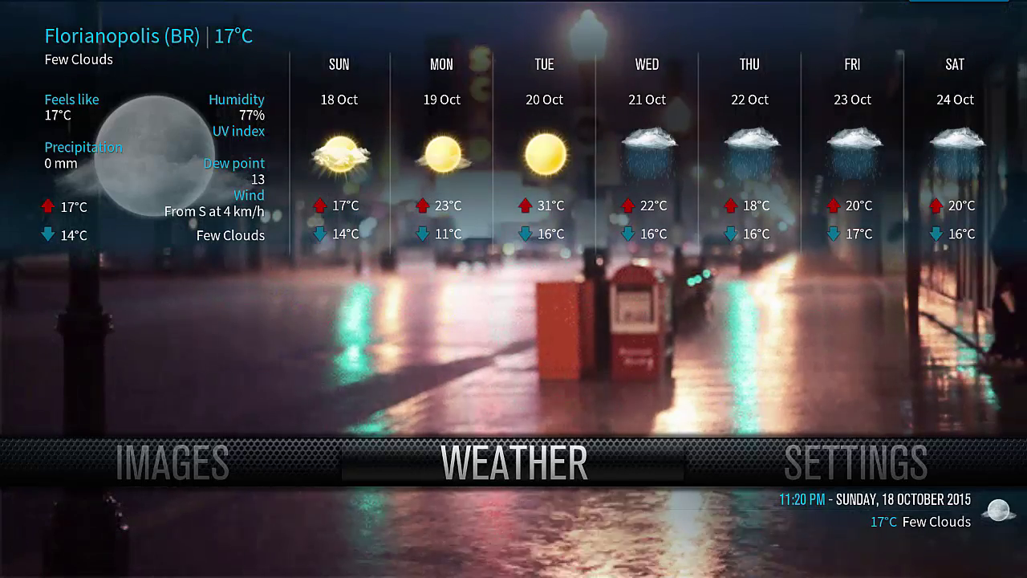
Step: From the Settings submenu, open Customize Main Menu and reach the SETTINGS backdrop options
{"action": "key", "text": "Right"}
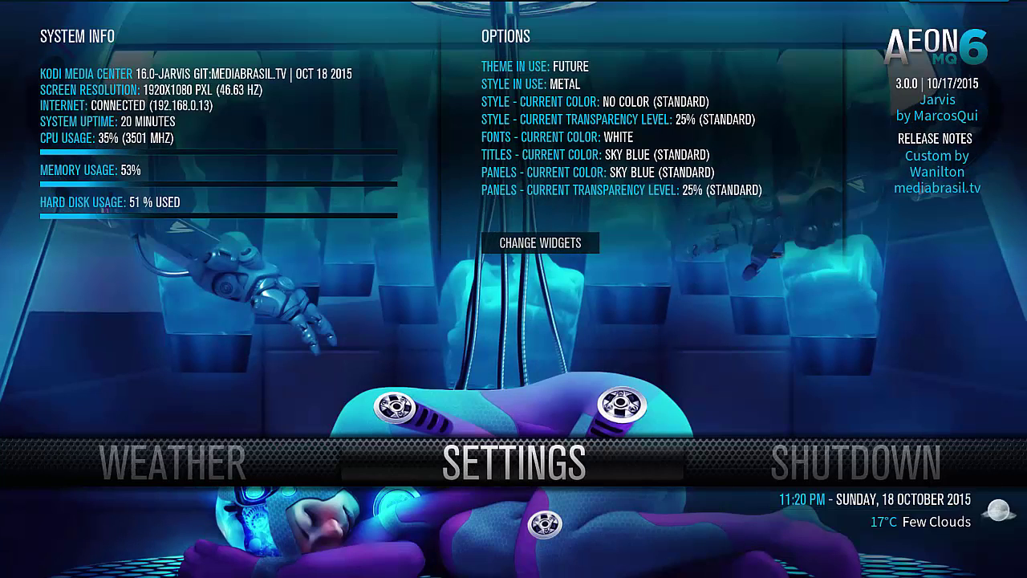
{"action": "key", "text": "Down"}
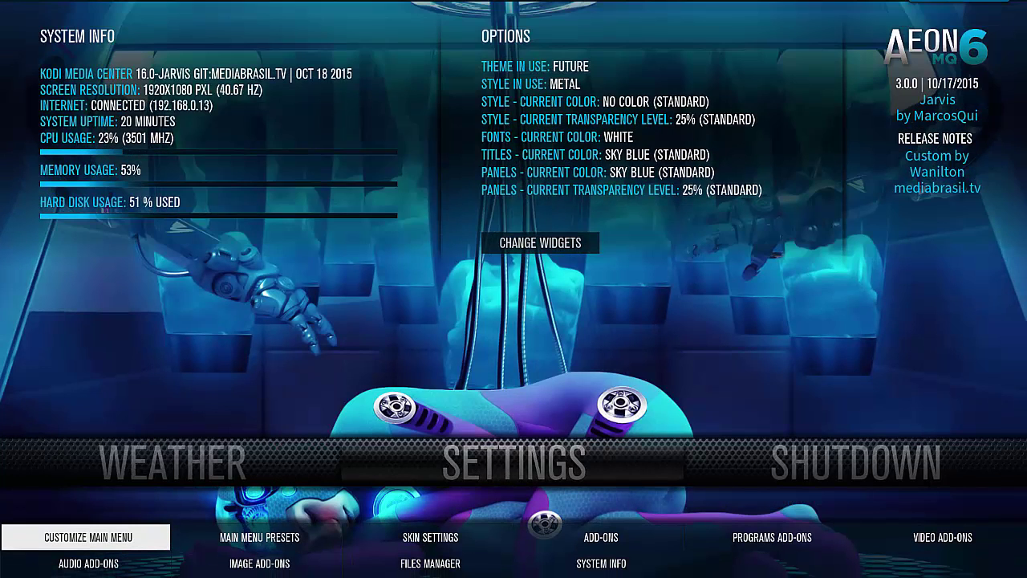
{"action": "key", "text": "Return"}
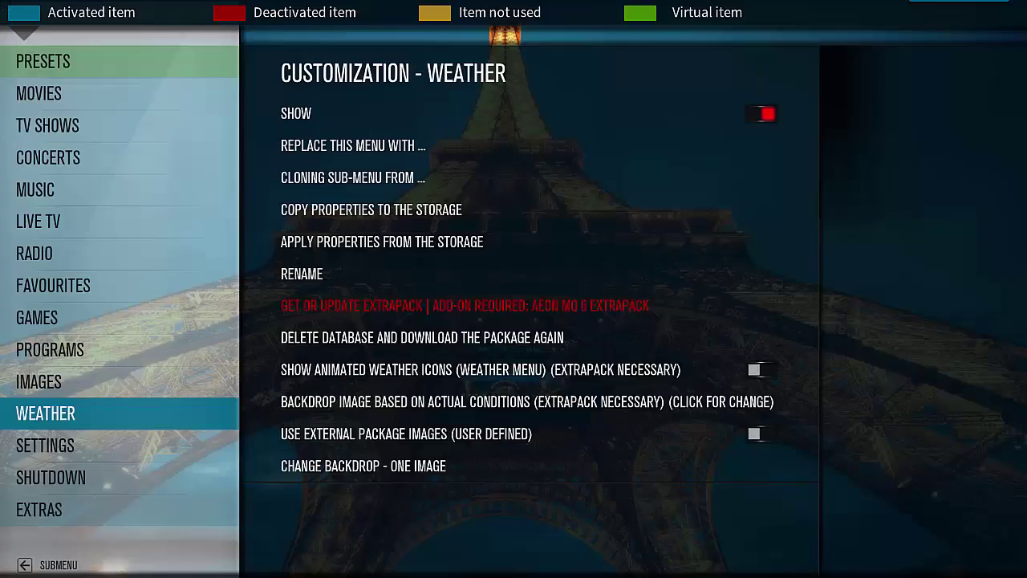
{"action": "key", "text": "Down"}
{"action": "key", "text": "Right"}
Step: Set the Settings multi-image backdrop to a folder inside D: > ARTES ANIMADAS > FANARTS
{"action": "key", "text": "Return"}
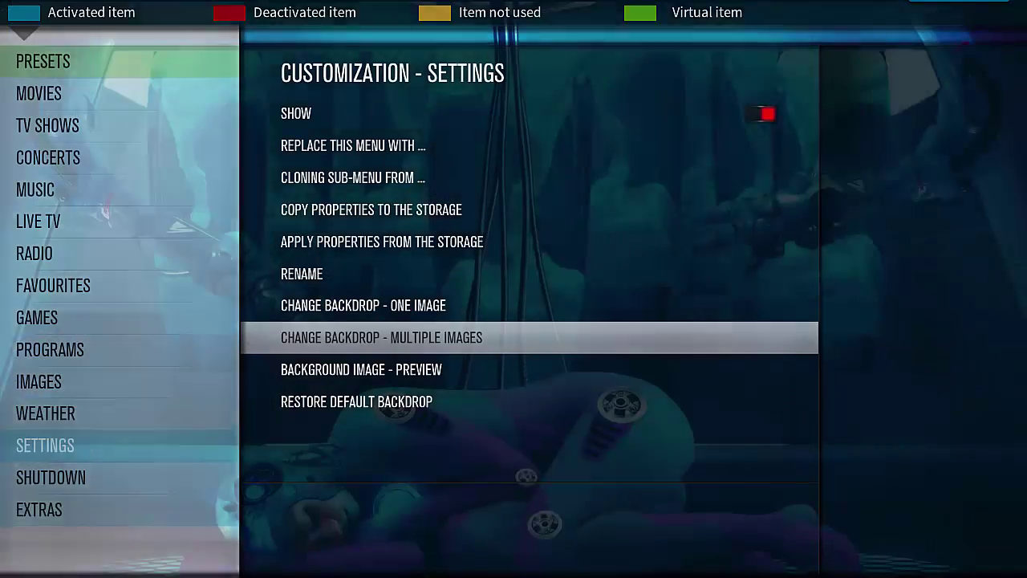
{"action": "key", "text": "Down"}
{"action": "key", "text": "Return"}
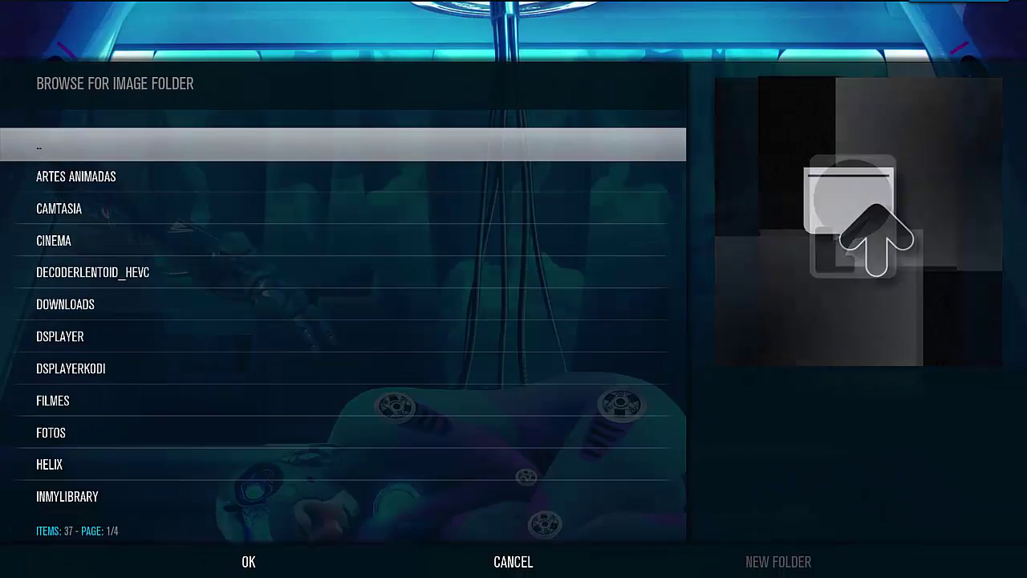
{"action": "key", "text": "Down"}
{"action": "key", "text": "Return"}
{"action": "key", "text": "Down"}
{"action": "key", "text": "Return"}
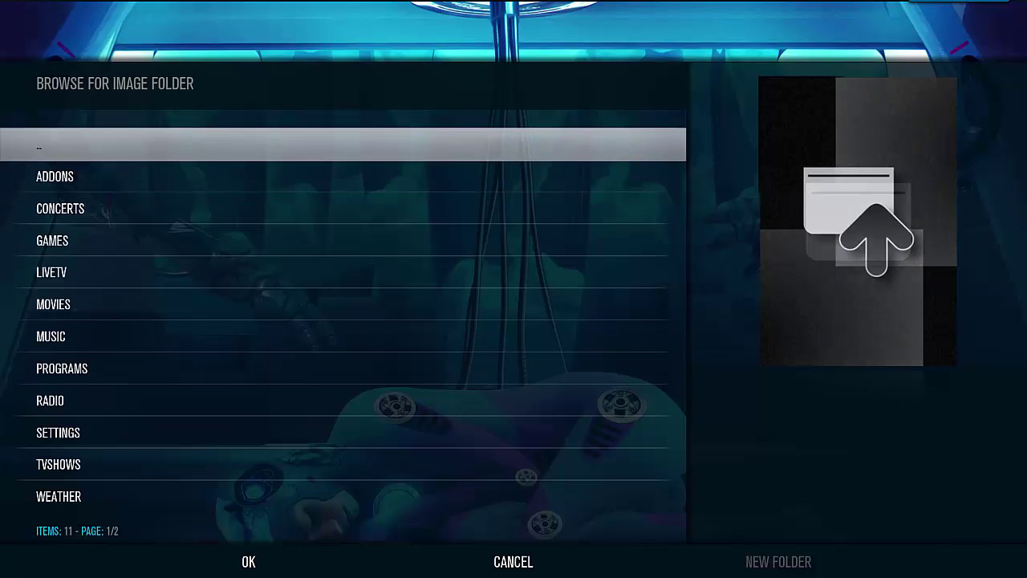
{"action": "key", "text": "Up"}
{"action": "key", "text": "Return"}
{"action": "key", "text": "Down"}
{"action": "key", "text": "Return"}
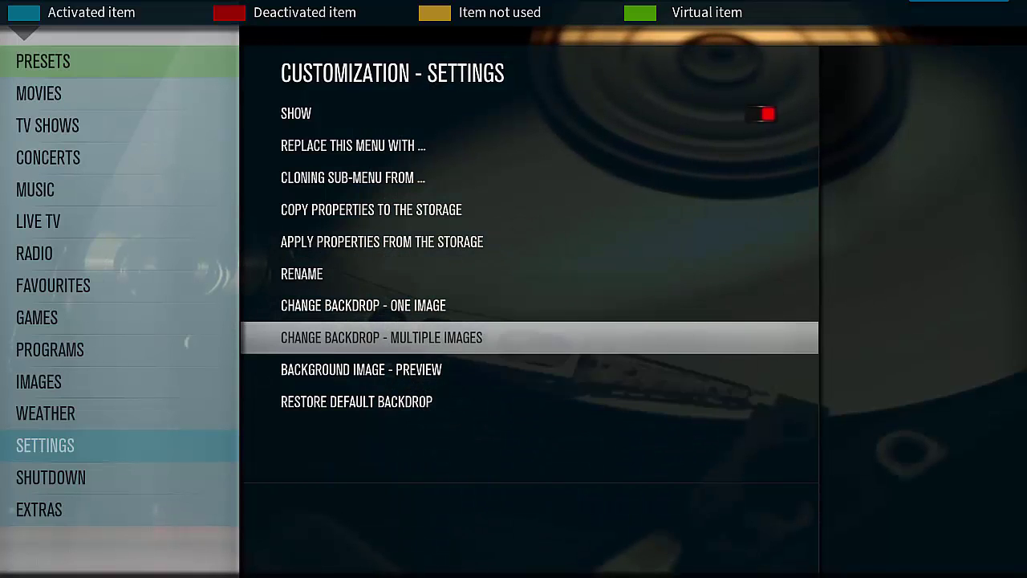
Step: Select the MUSIC entry and start its multi-image backdrop folder browser
{"action": "key", "text": "Left"}
{"action": "key", "text": "Up"}
{"action": "key", "text": "Up"}
{"action": "key", "text": "Up"}
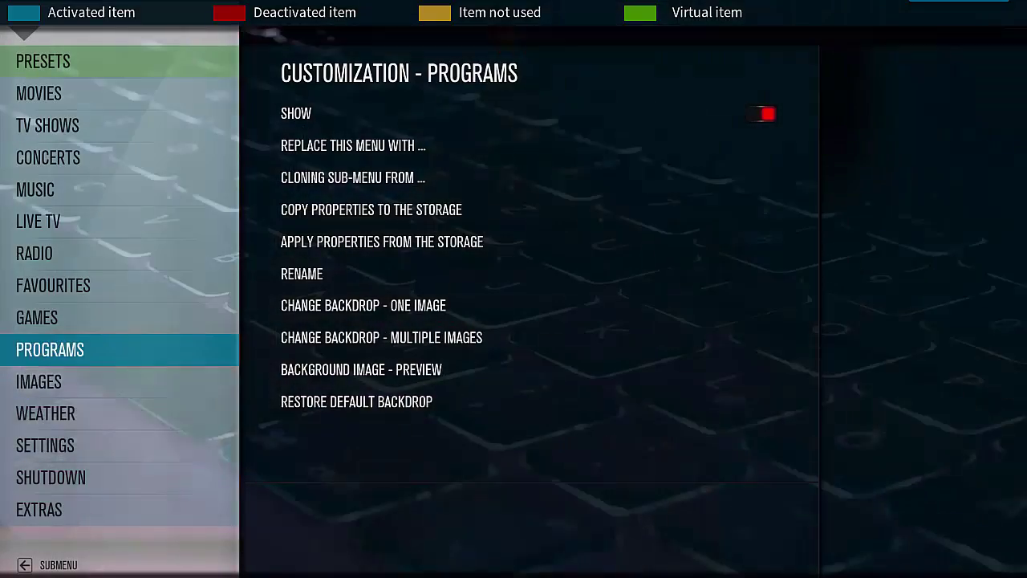
{"action": "key", "text": "Up"}
{"action": "key", "text": "Up"}
{"action": "key", "text": "Up"}
{"action": "key", "text": "Up"}
{"action": "key", "text": "Up"}
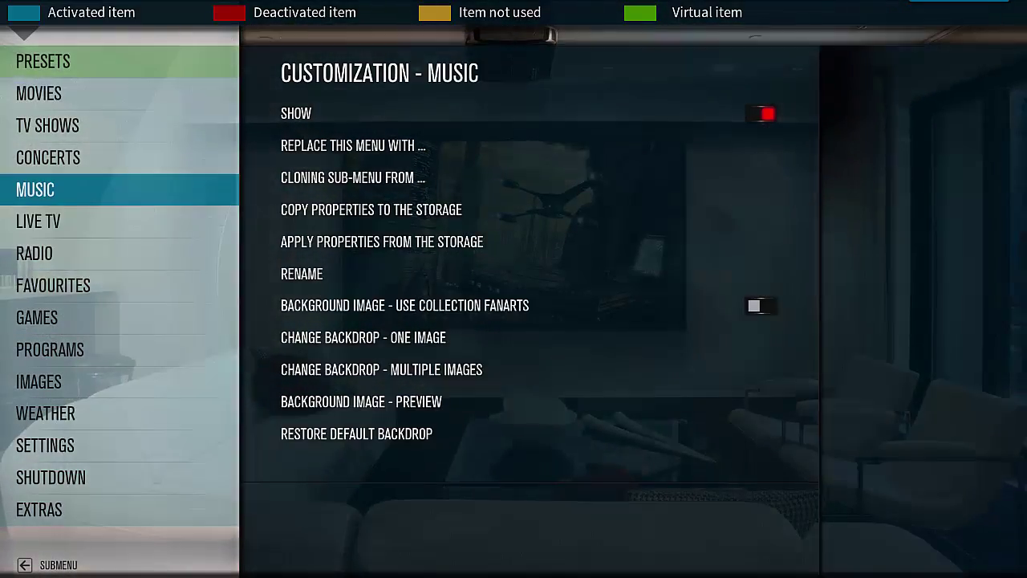
{"action": "key", "text": "Right"}
{"action": "key", "text": "Return"}
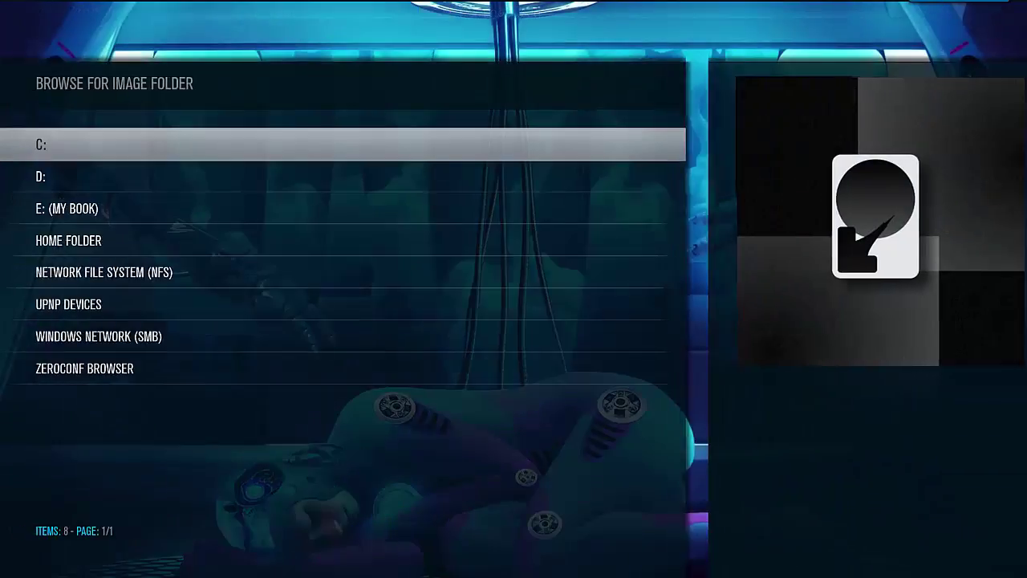
Step: Browse D: > ARTES ANIMADAS > FANARTS and highlight the MUSIC folder
{"action": "key", "text": "Down"}
{"action": "key", "text": "Return"}
{"action": "key", "text": "Down"}
{"action": "key", "text": "Return"}
{"action": "key", "text": "Down"}
{"action": "key", "text": "Return"}
{"action": "key", "text": "Down"}
{"action": "key", "text": "Down"}
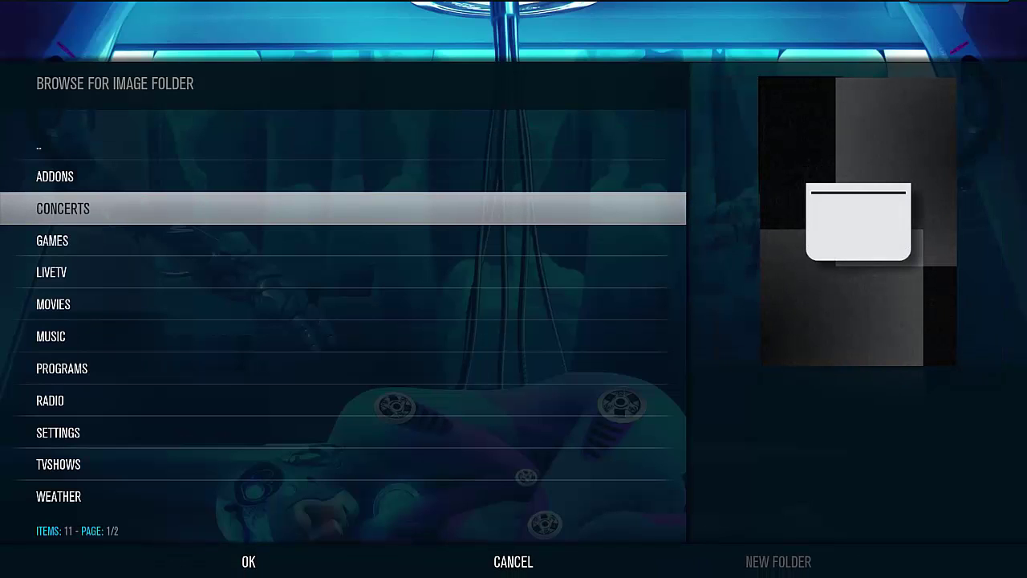
{"action": "key", "text": "Down"}
{"action": "key", "text": "Down"}
{"action": "key", "text": "Down"}
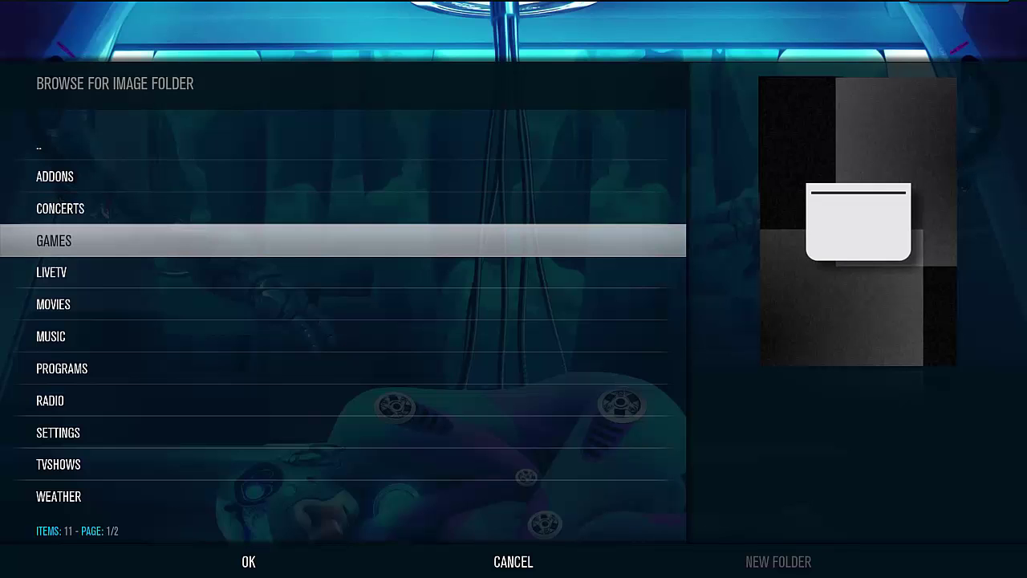
{"action": "key", "text": "Down"}
{"action": "key", "text": "Down"}
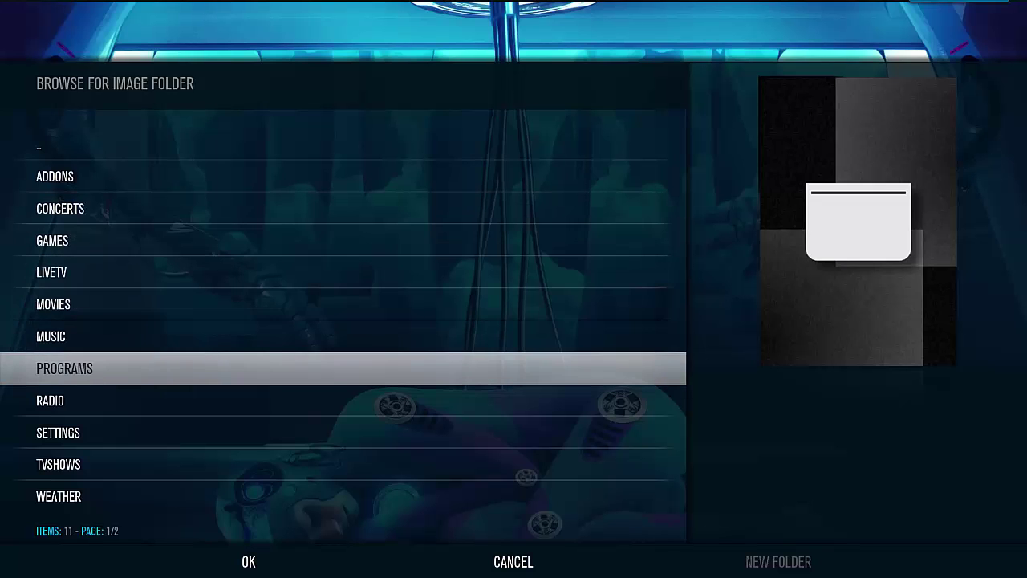